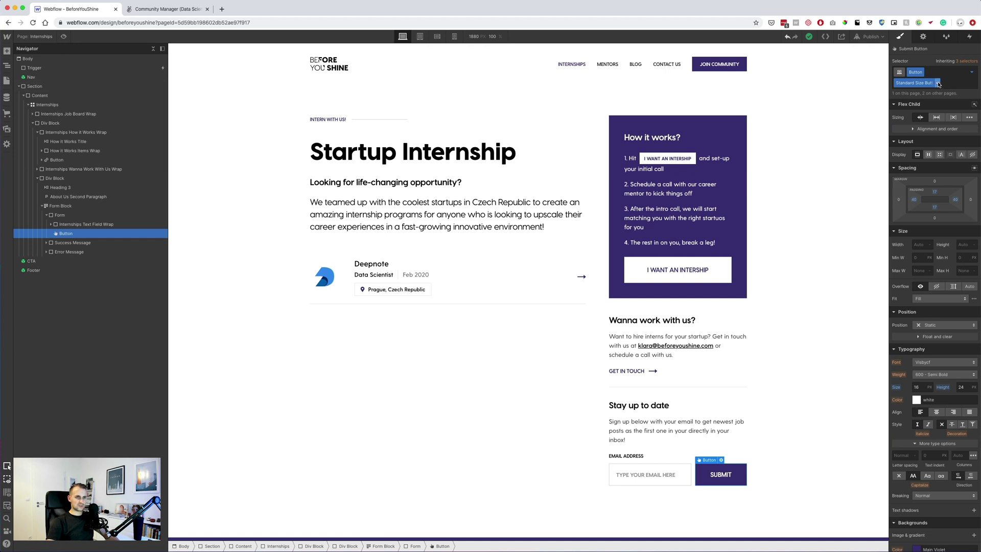
Add the combo class "Internships Submit Button" to the email form's submit button
left_click(938, 84)
type("Internshi")
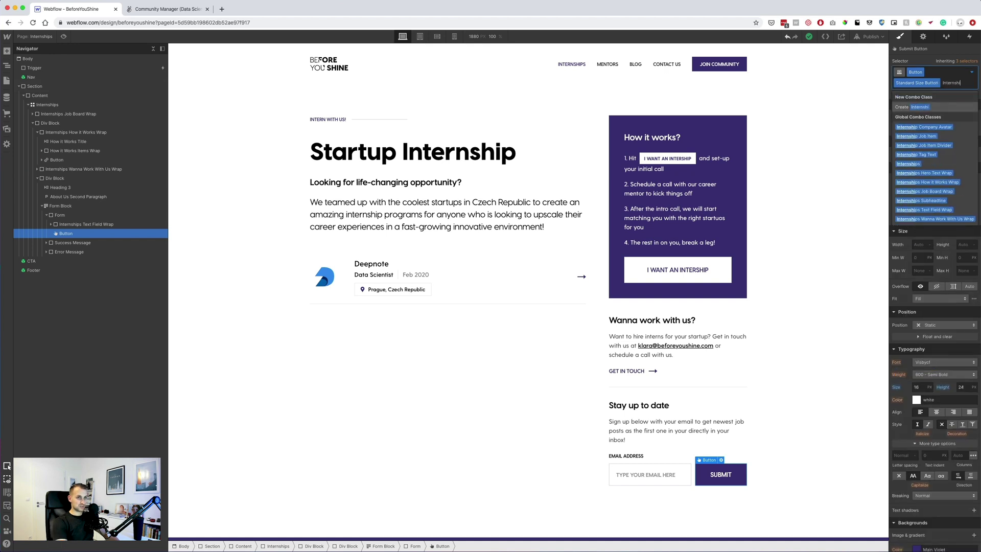
type("ps S")
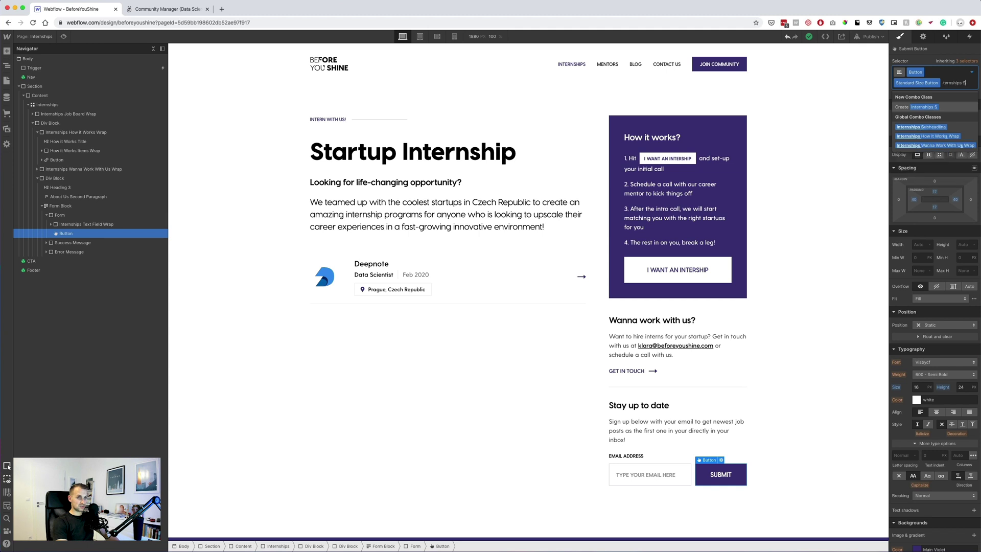
type("ubmit Button")
key("Return")
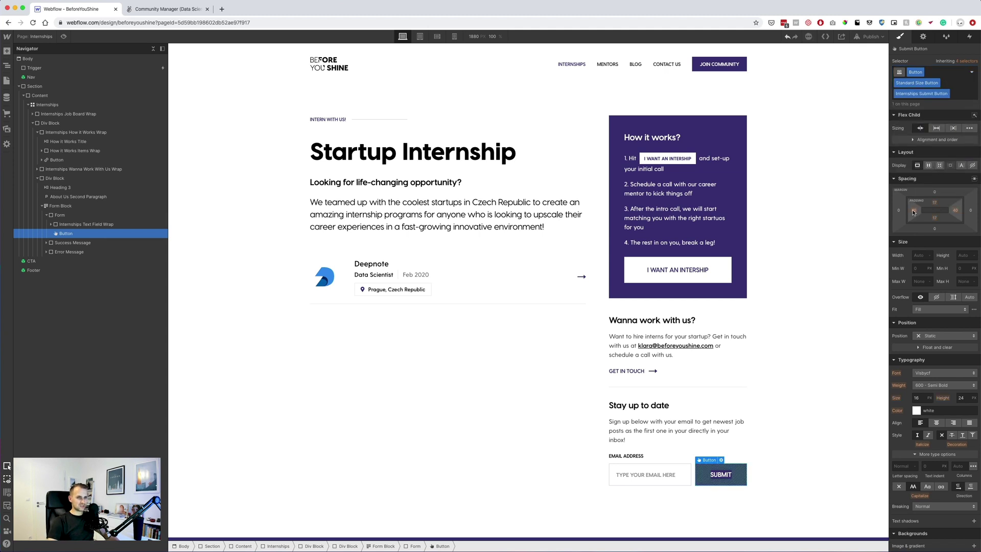
Set the submit button's left and right padding to 25 px
left_click_drag(914, 211, 909, 210)
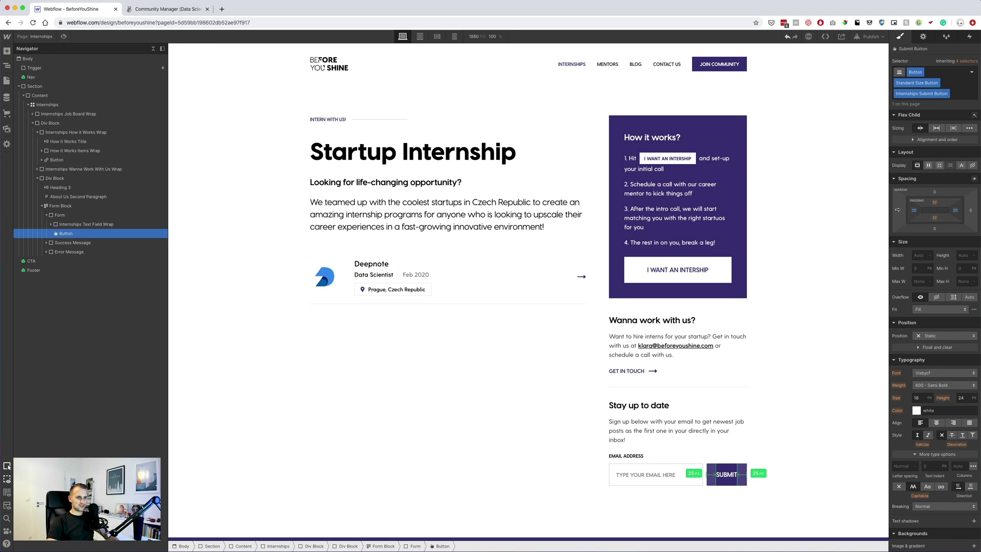
left_click(873, 312)
left_click_drag(875, 311, 906, 321)
scroll(434, 304, "down", 5)
scroll(435, 305, "up", 5)
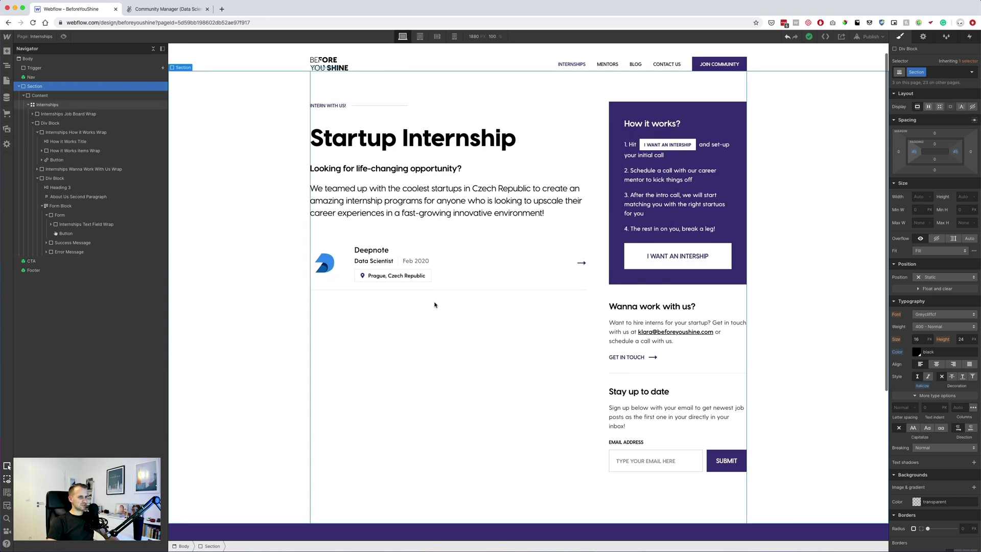
Replace the sidebar Div Block in the Internships Template with the updated one from the Internships page
left_click(50, 124)
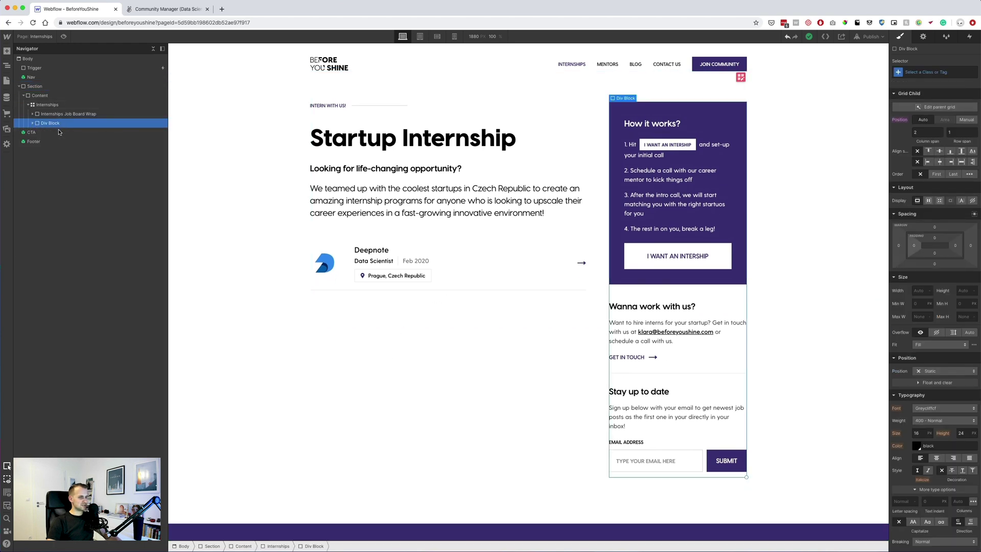
left_click(6, 80)
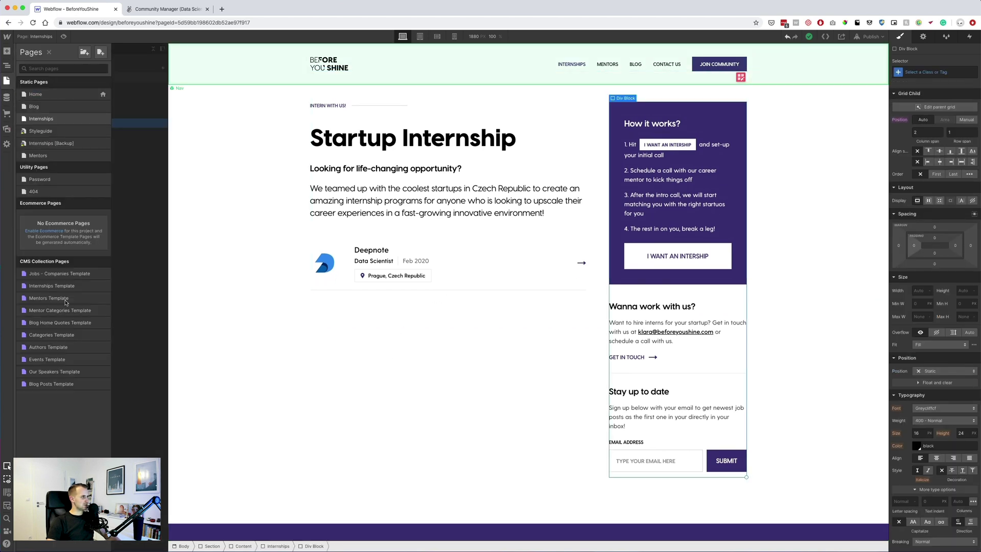
left_click(51, 285)
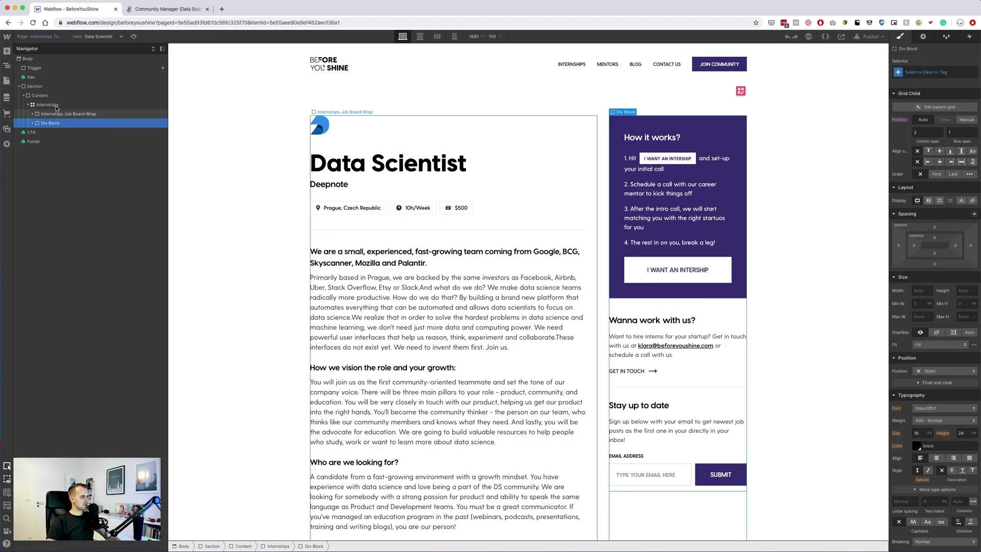
key("super+d")
key("super+z")
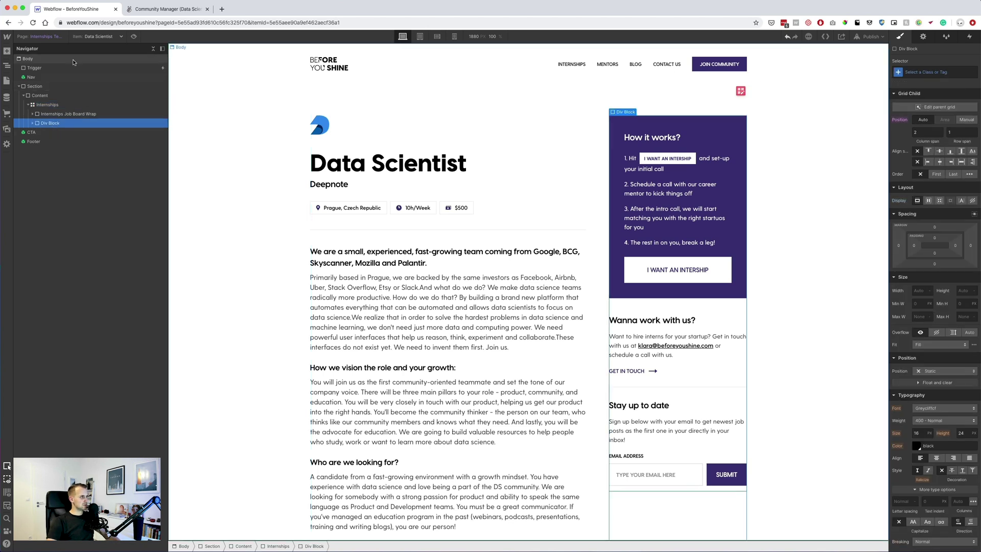
Back on the Internships page, link the Internship Job Item to the Current Internship collection page
left_click(5, 82)
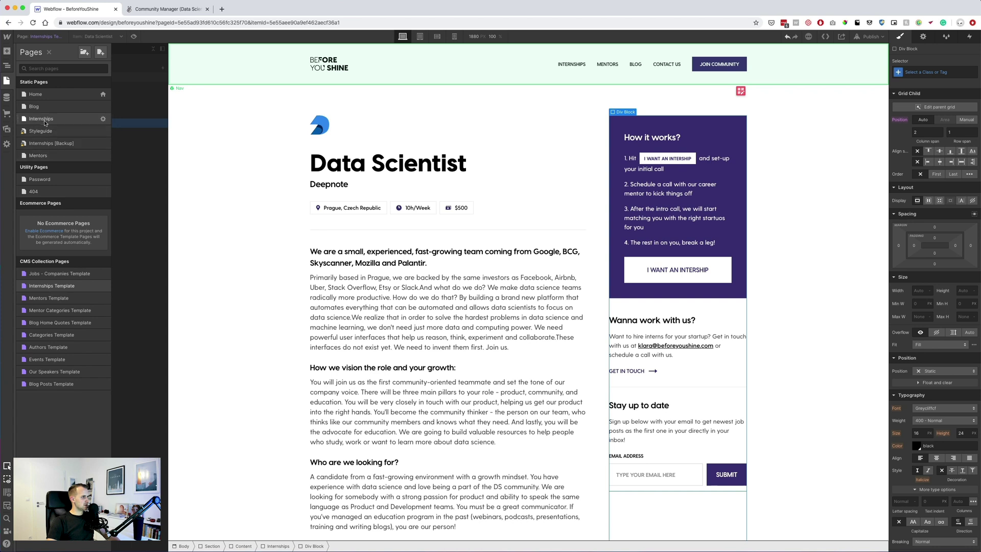
left_click(45, 122)
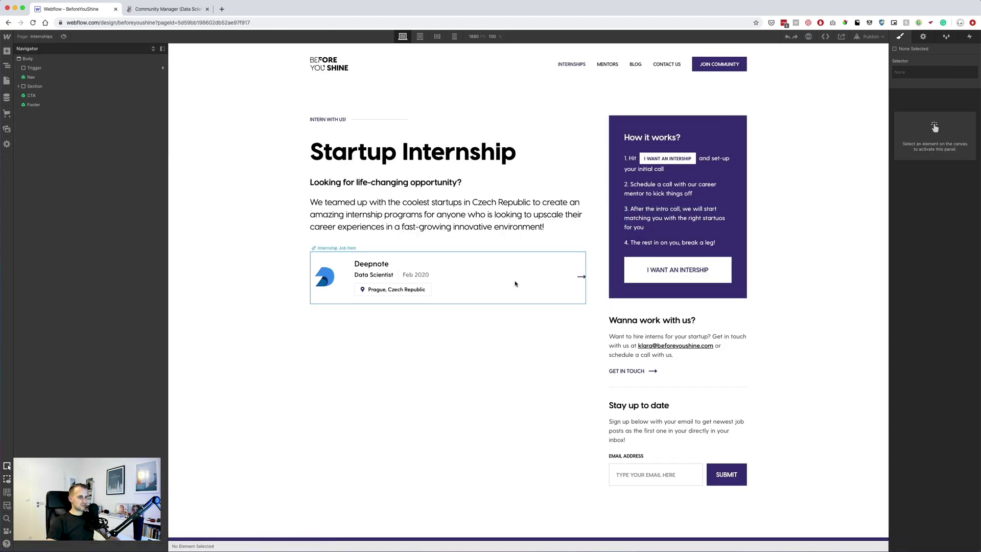
left_click(573, 299)
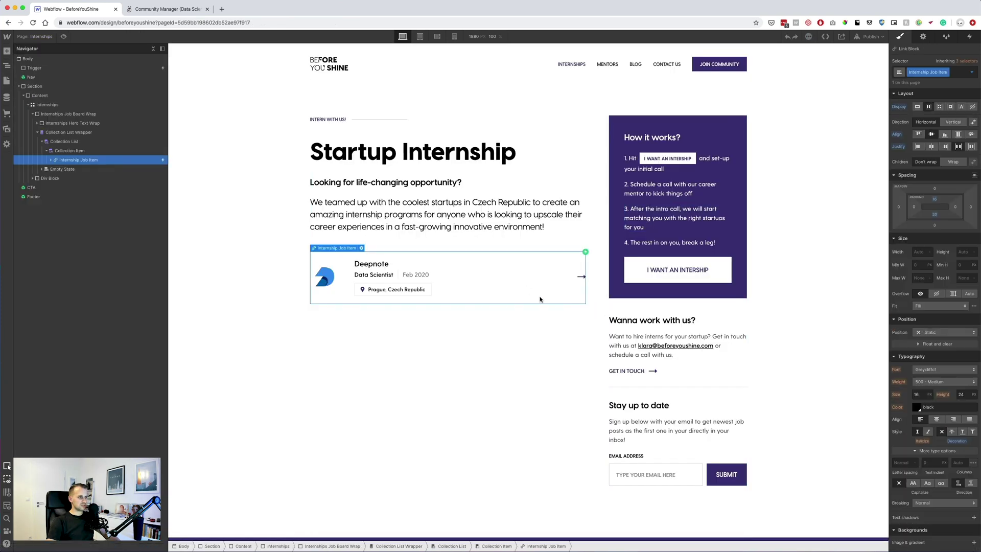
left_click(922, 36)
left_click(914, 123)
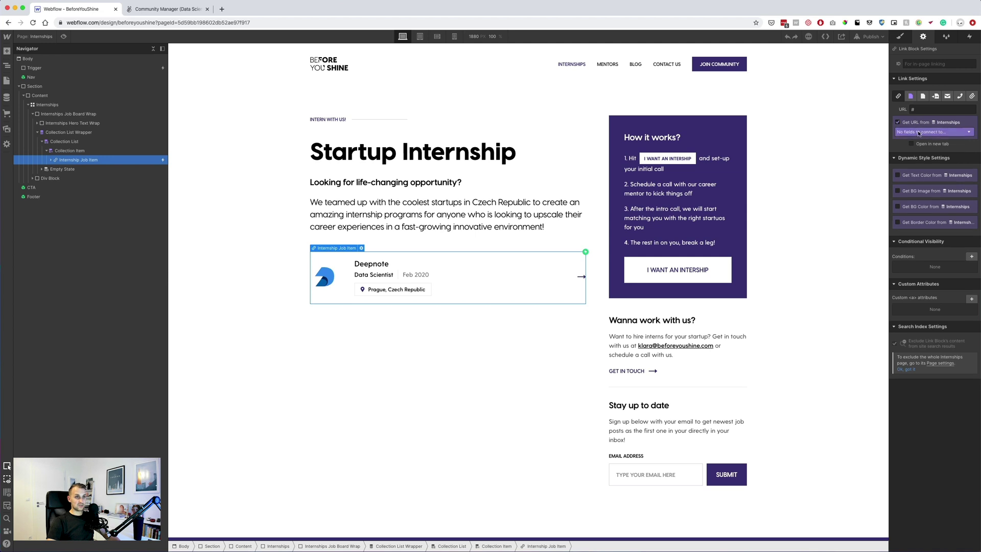
left_click(910, 95)
left_click(941, 109)
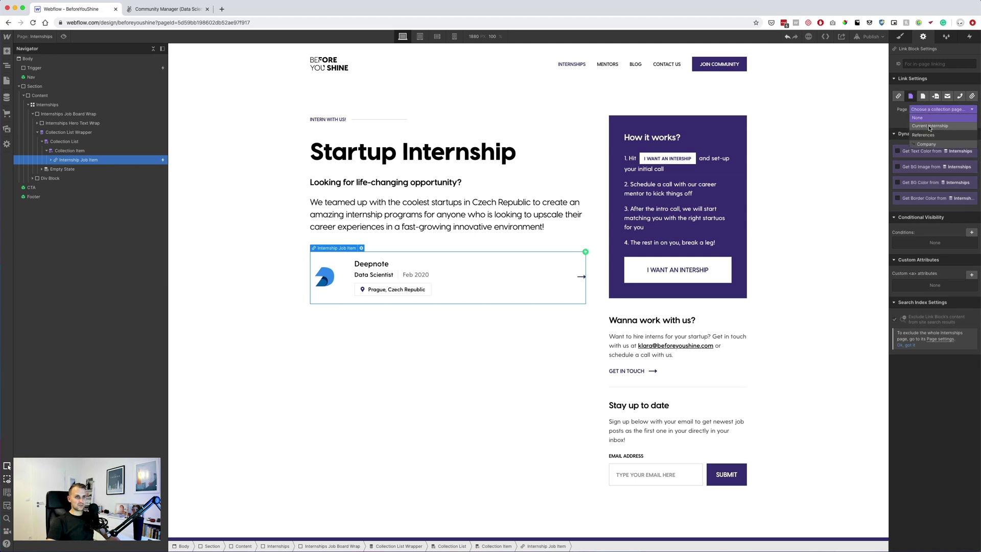
left_click(928, 125)
left_click(477, 321)
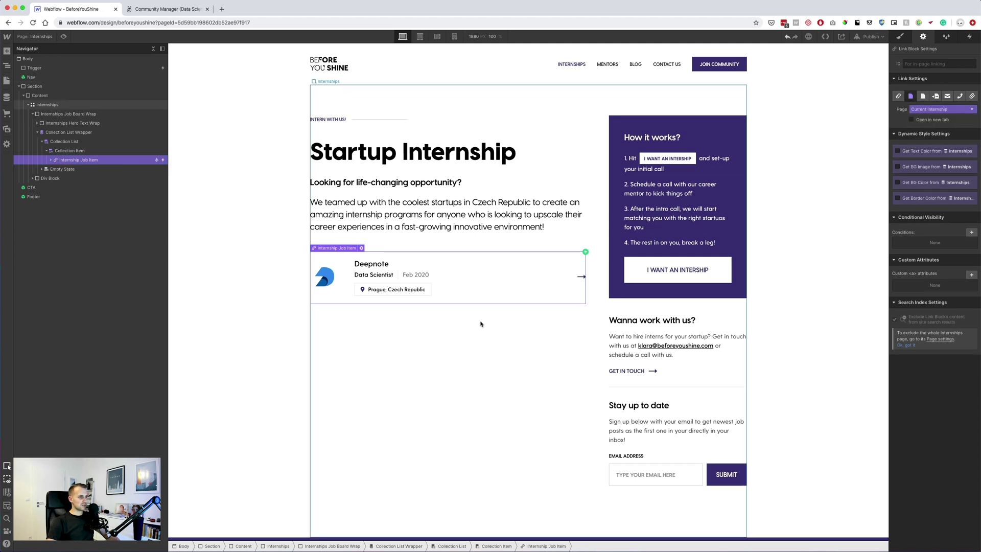
Switch to the tablet breakpoint and inspect how the job board and sidebar blocks are arranged
left_click(616, 303)
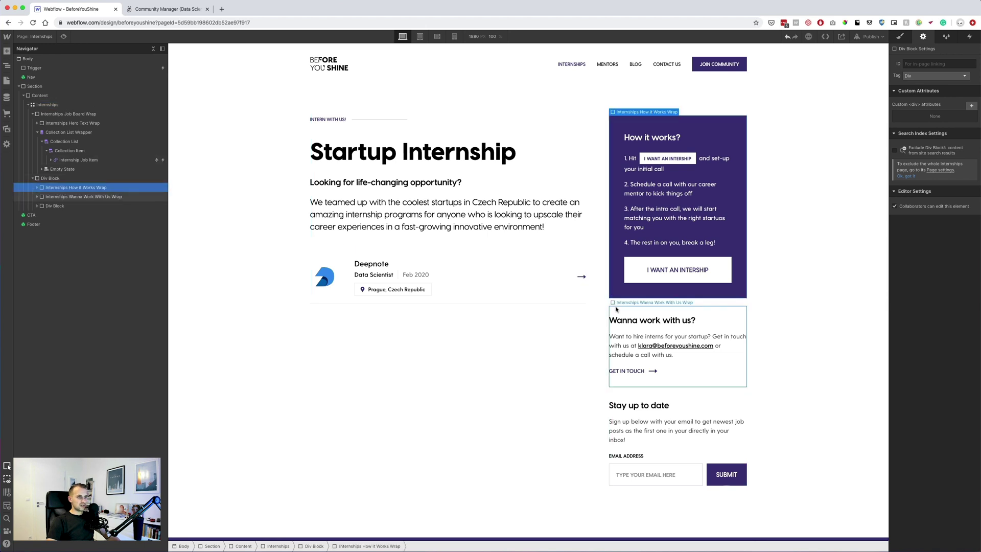
left_click(562, 327)
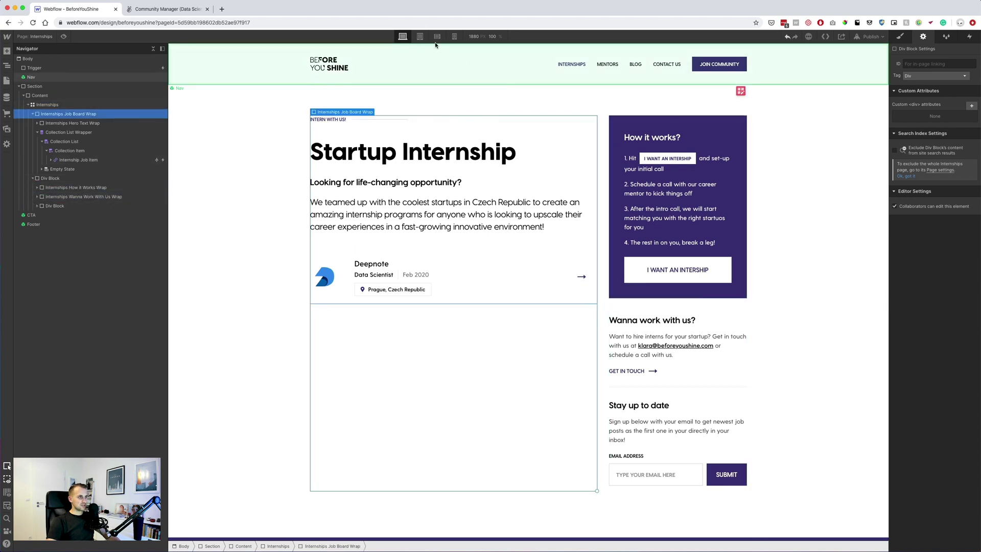
left_click(420, 37)
scroll(522, 391, "down", 5)
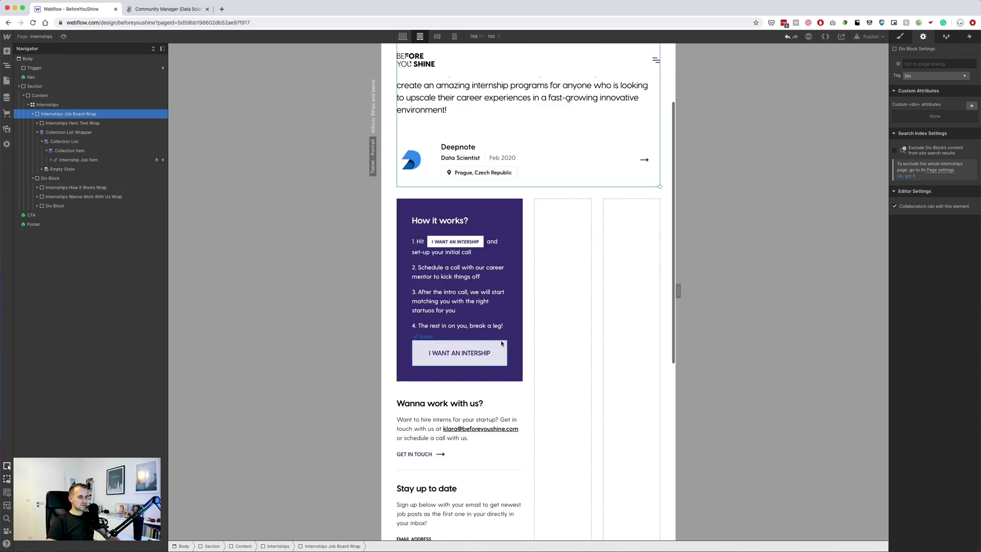
scroll(522, 391, "up", 3)
scroll(521, 351, "down", 5)
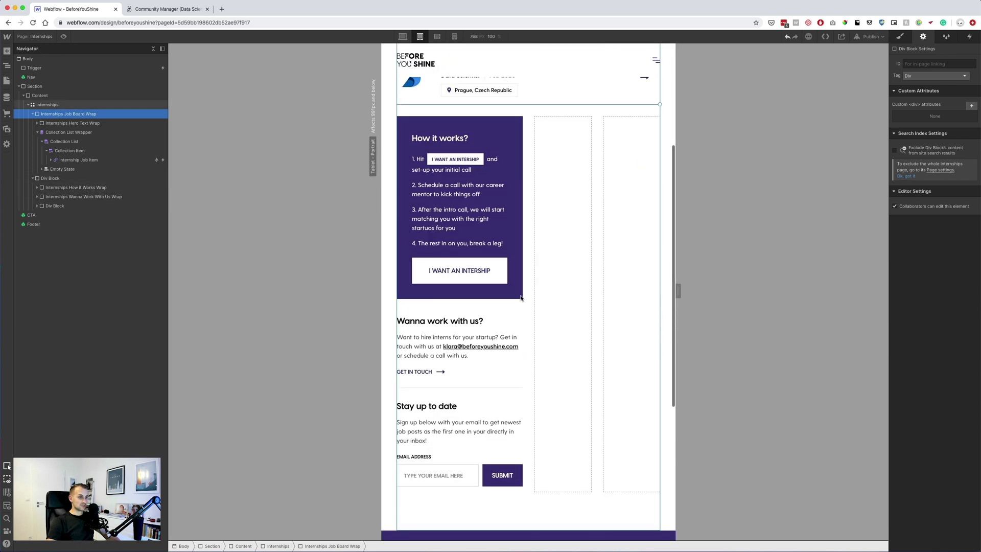
left_click(519, 318)
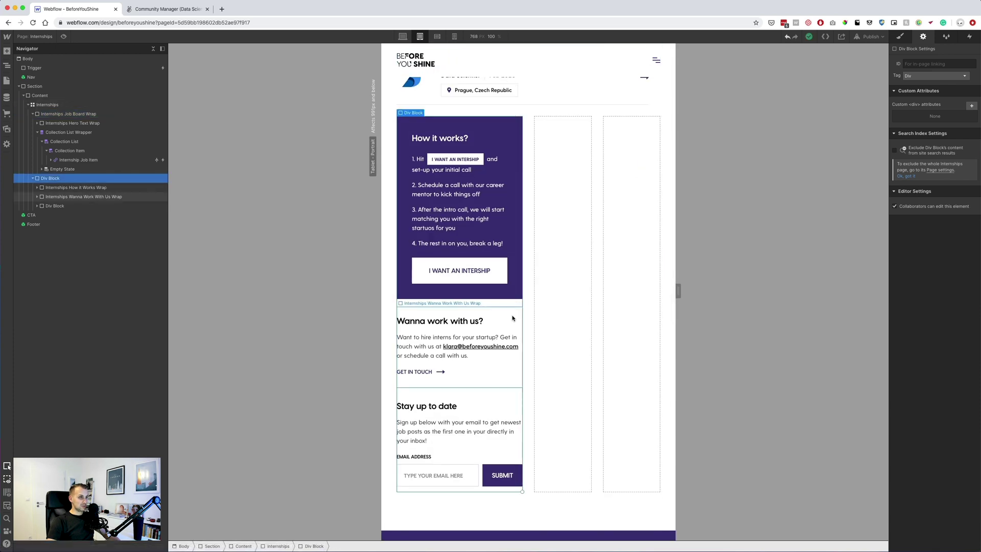
scroll(515, 322, "up", 3)
scroll(514, 325, "down", 1)
key("s")
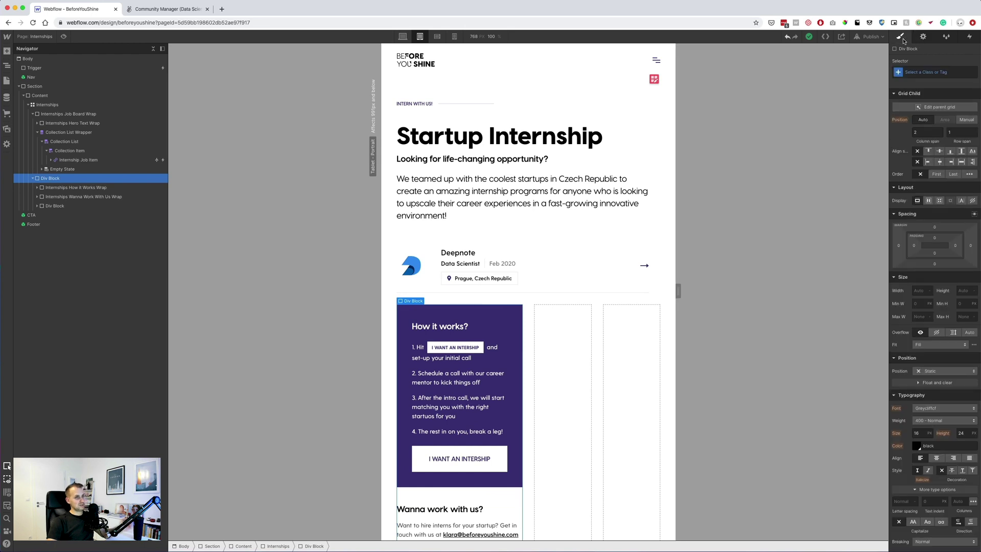
left_click(410, 84)
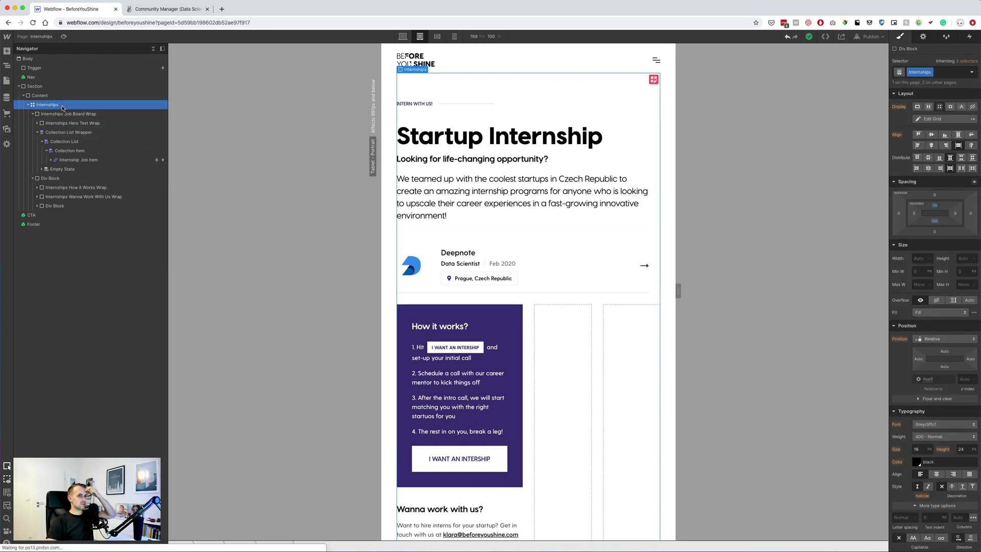
left_click(933, 119)
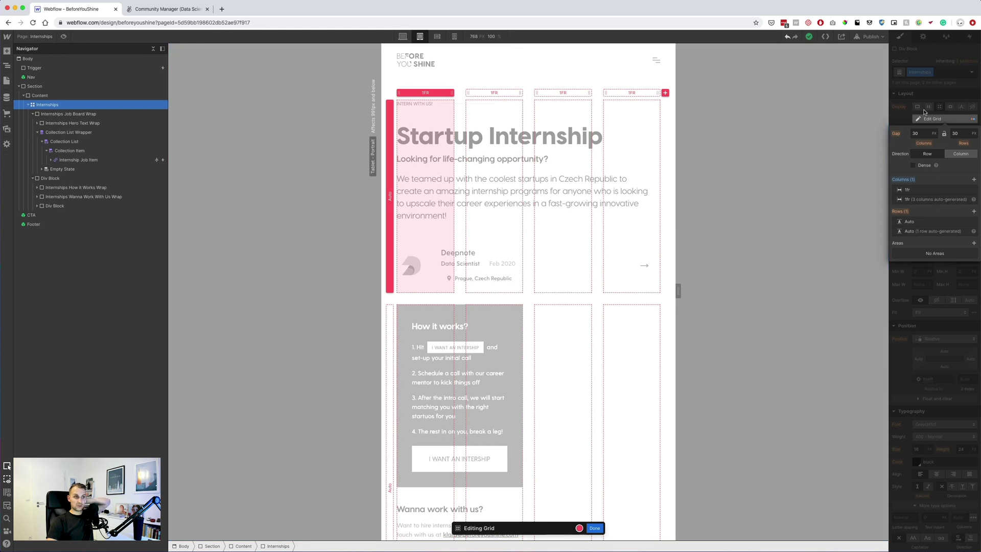
key("Escape")
Set the column span of Internships Job Board Wrap to 1 at the tablet breakpoint
left_click(561, 234)
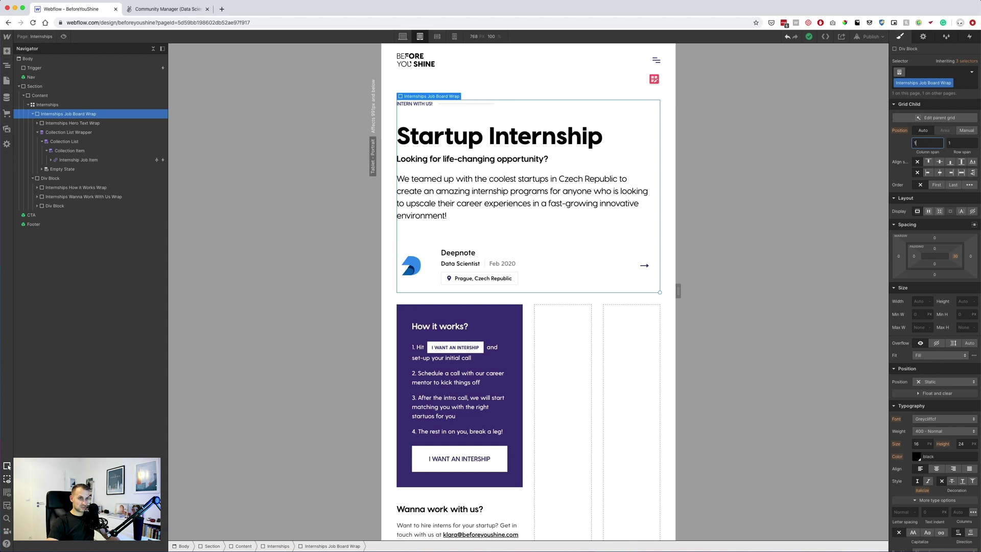
left_click(914, 143)
type("1")
key("Return")
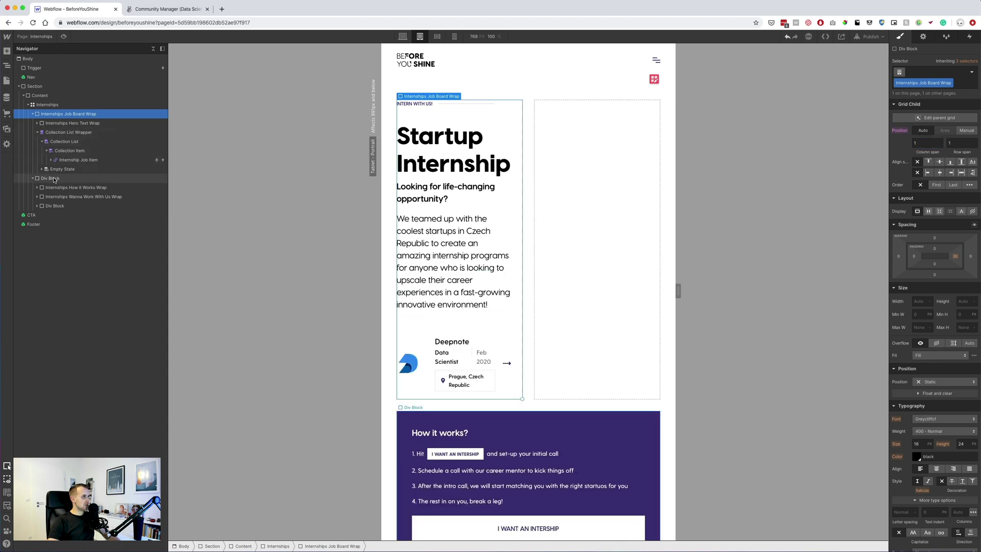
Set the sidebar Div Block's column span to 1 and check the stacked layout
left_click(53, 179)
left_click(924, 131)
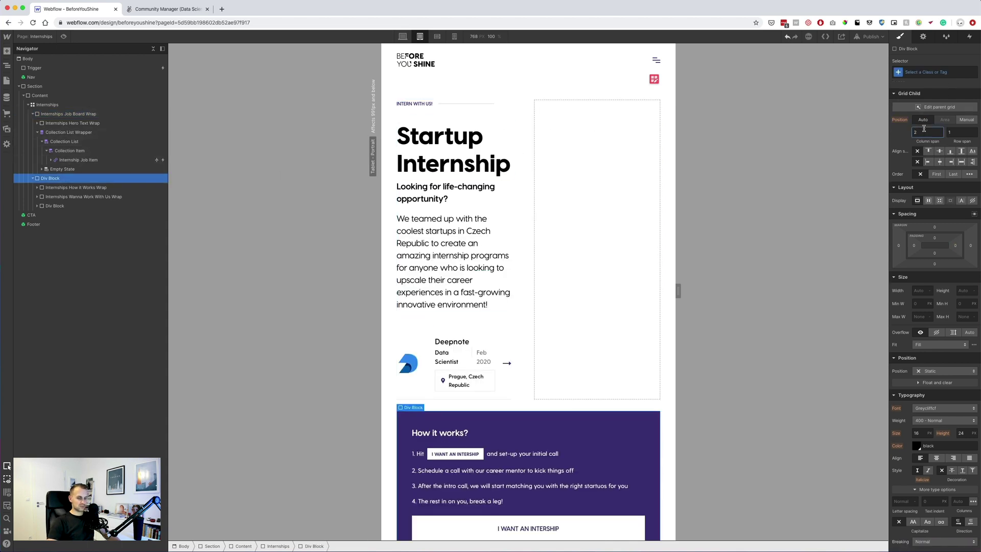
type("1")
key("Return")
scroll(581, 239, "down", 2)
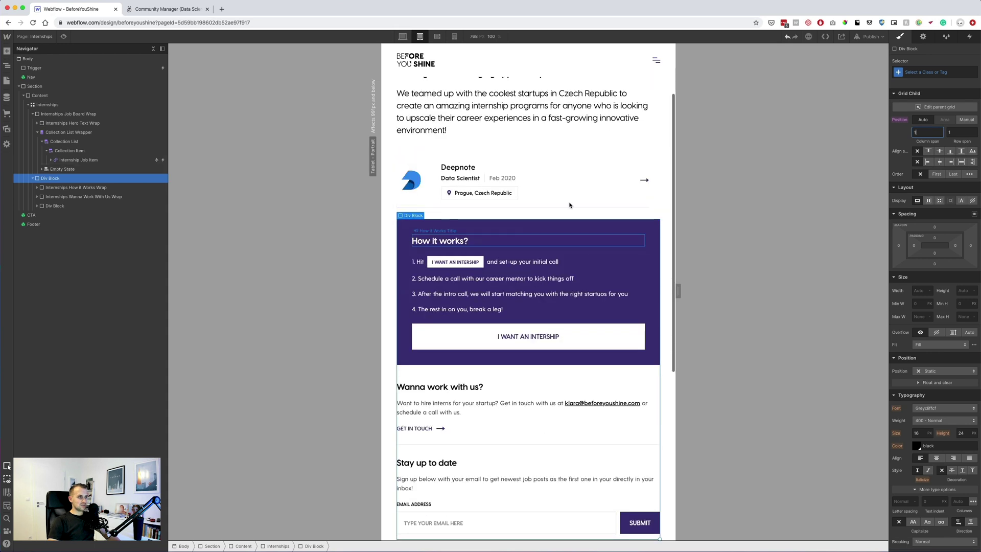
scroll(555, 168, "up", 2)
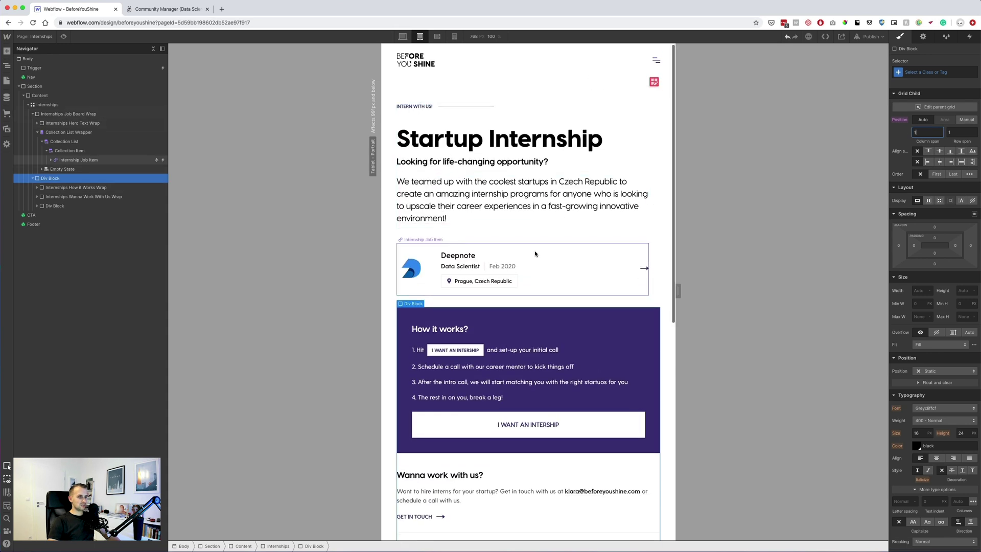
Set the right padding of Internships Job Board Wrap to 0
left_click(533, 232)
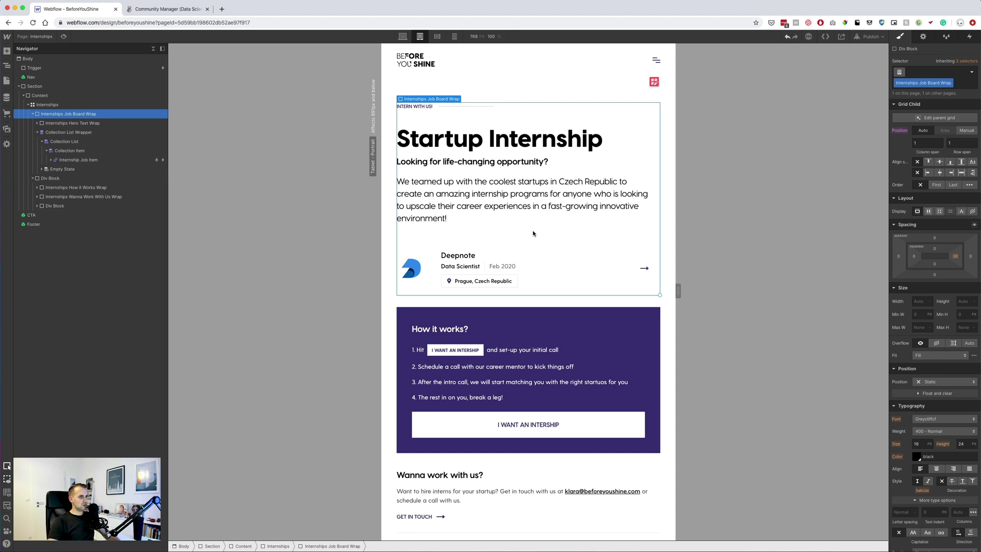
left_click(955, 256)
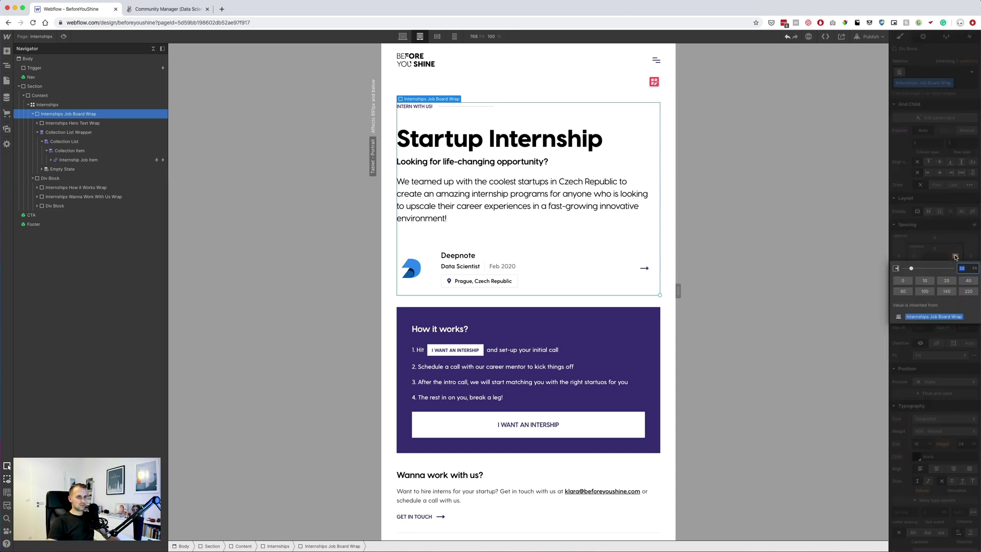
key("Return")
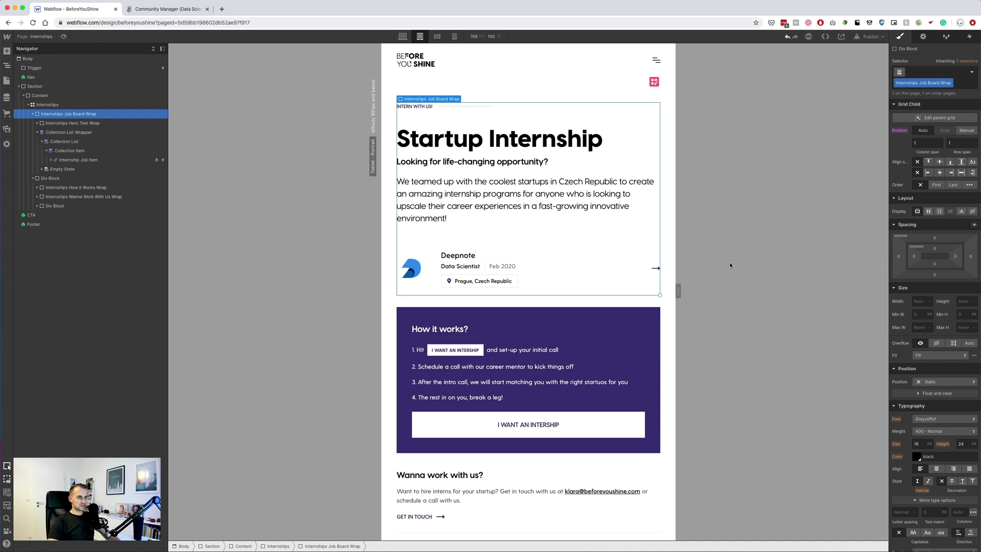
Give Internships Job Board Wrap a bottom margin of 30 px and review the rest of the page
left_click(936, 275)
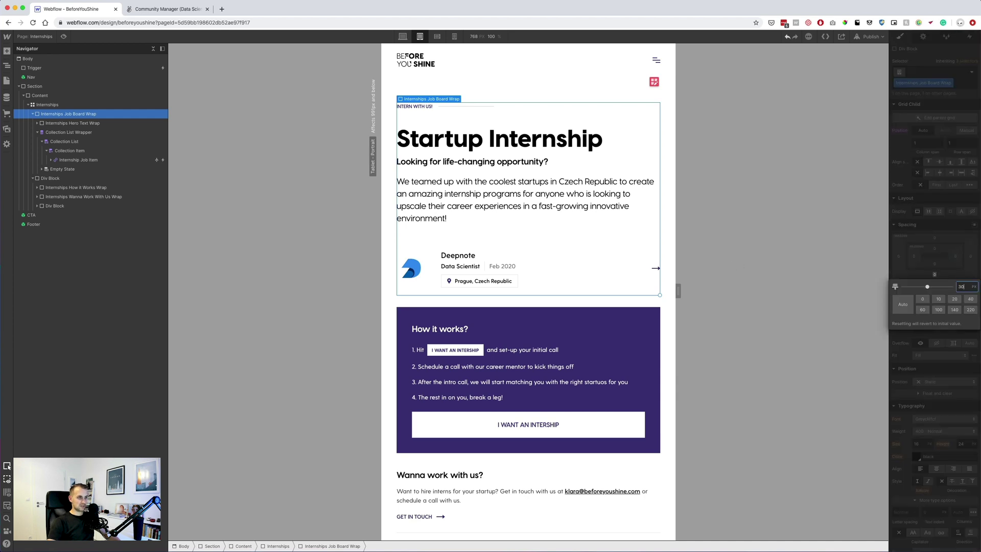
type("30")
key("Return")
left_click(633, 317)
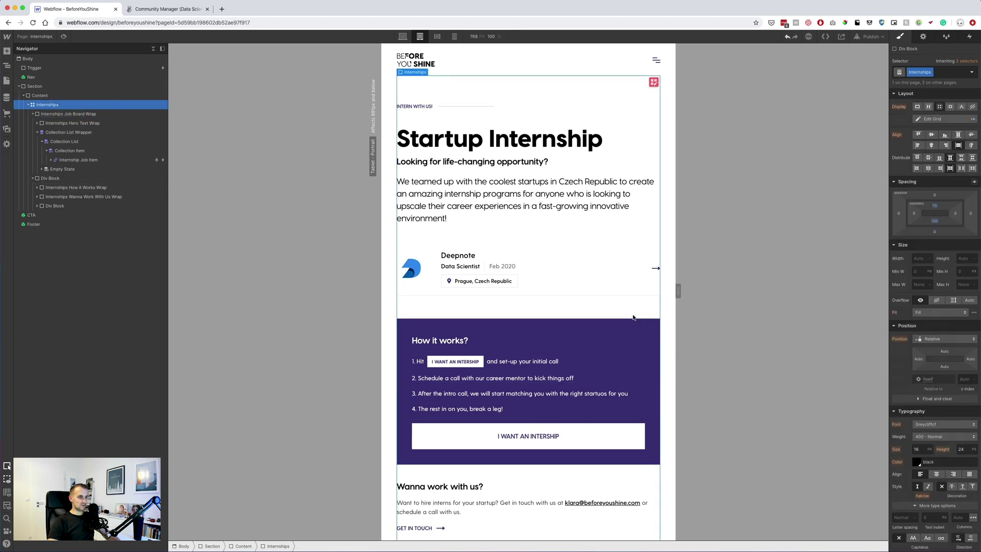
scroll(495, 344, "down", 3)
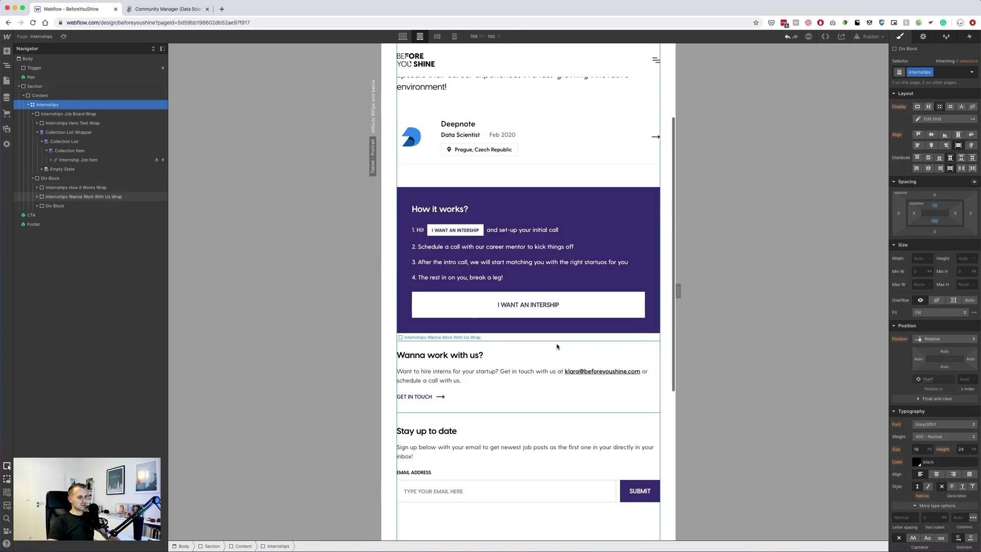
scroll(505, 405, "down", 3)
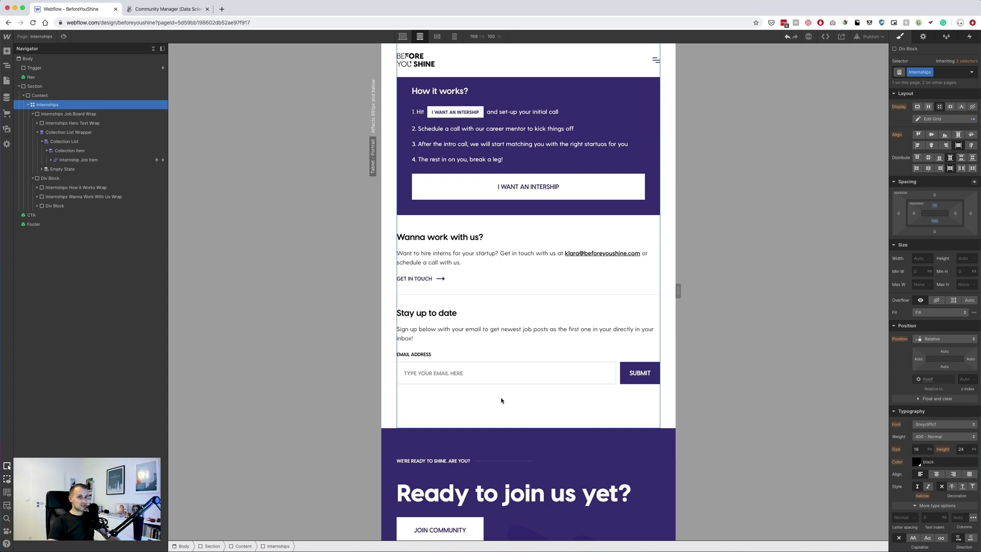
At the landscape phone breakpoint, set the side and bottom padding of Internships How It Works Wrap to 30 px and reduce its top padding
left_click(436, 39)
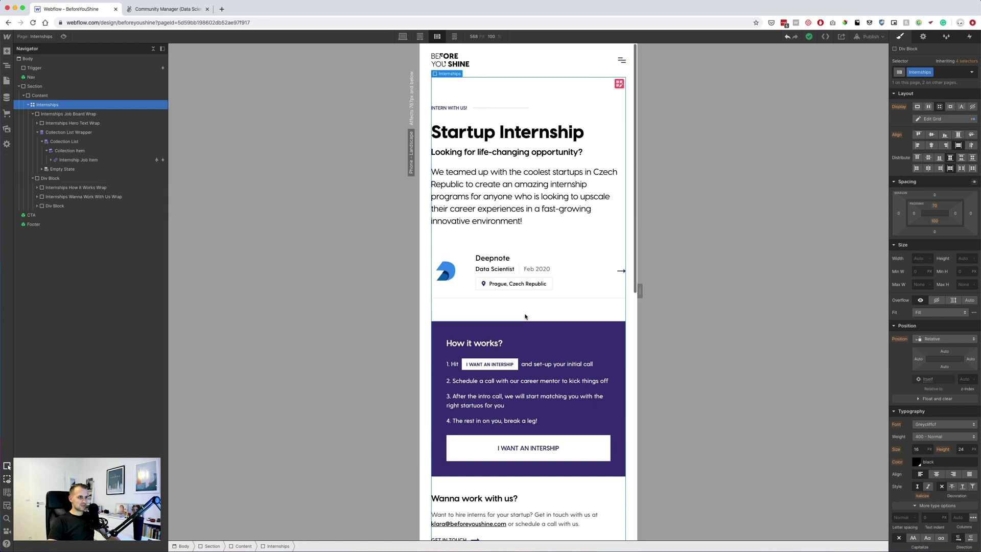
left_click(454, 36)
scroll(502, 276, "down", 7)
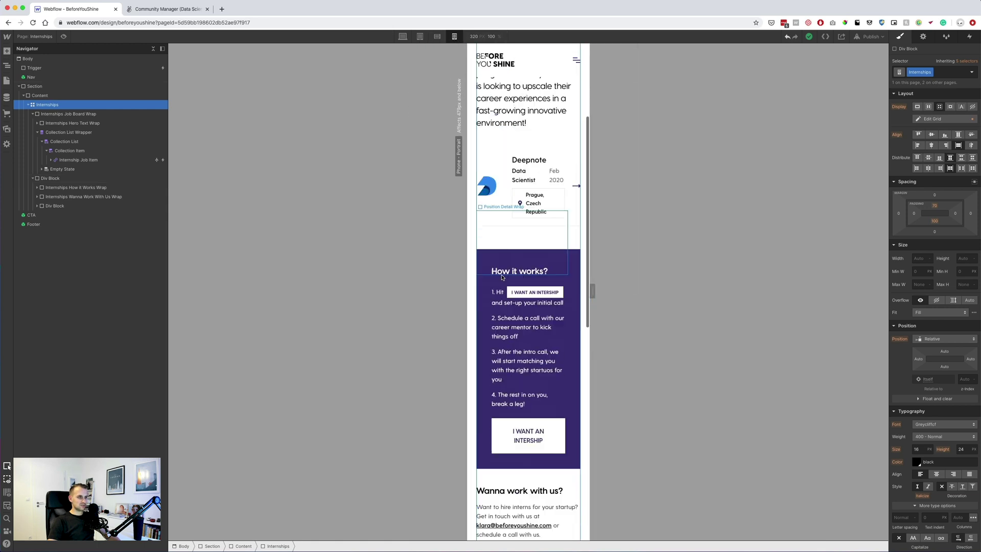
left_click(482, 274)
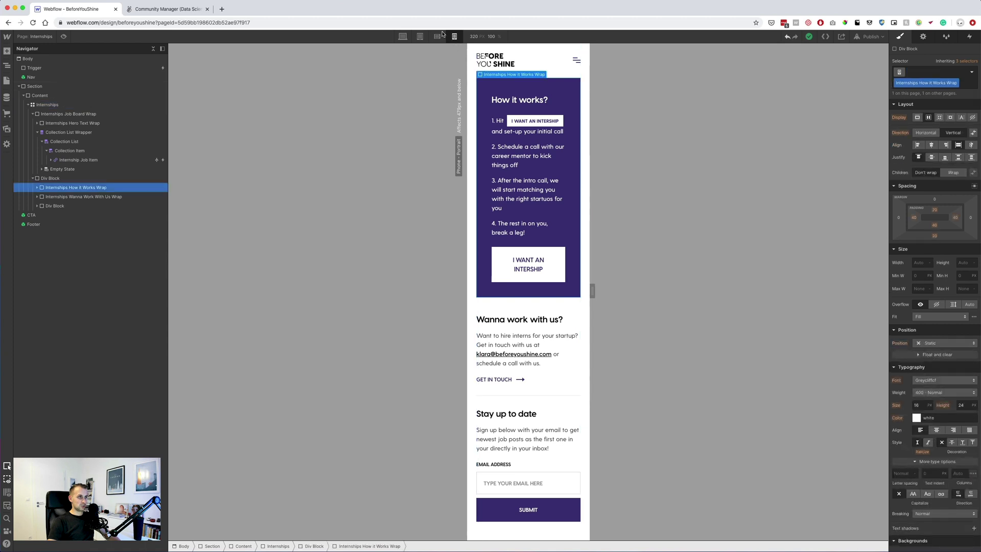
key("shift+3")
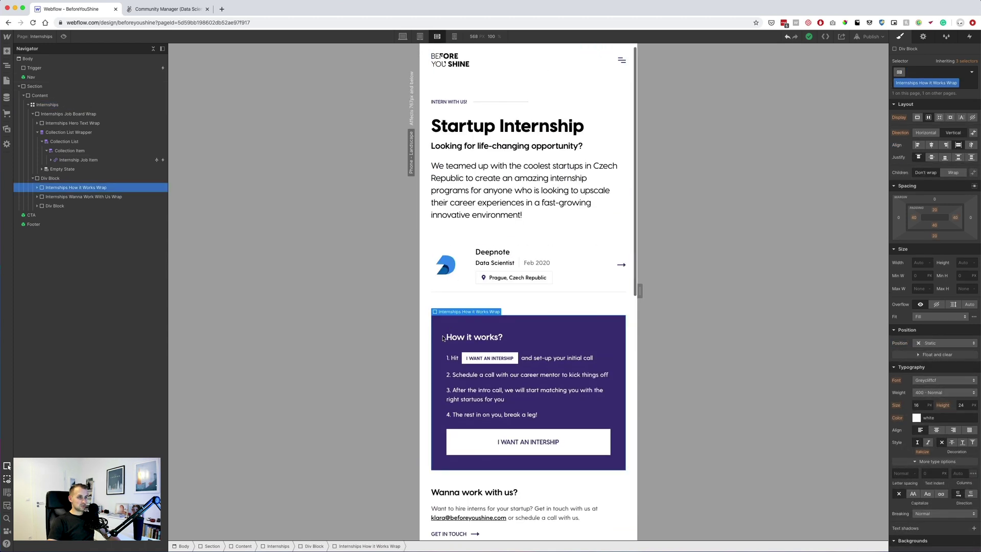
left_click_drag(914, 219, 938, 206)
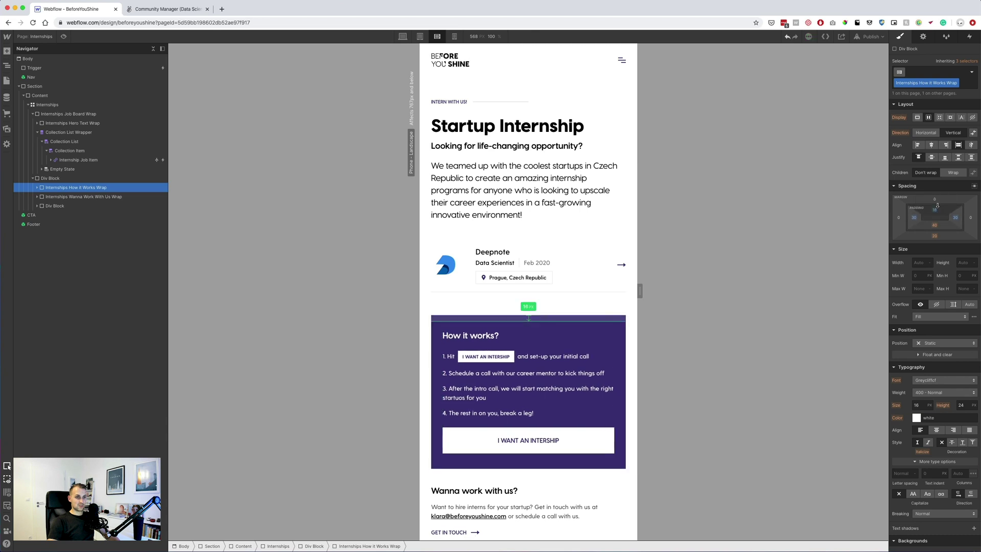
left_click_drag(935, 225, 935, 235)
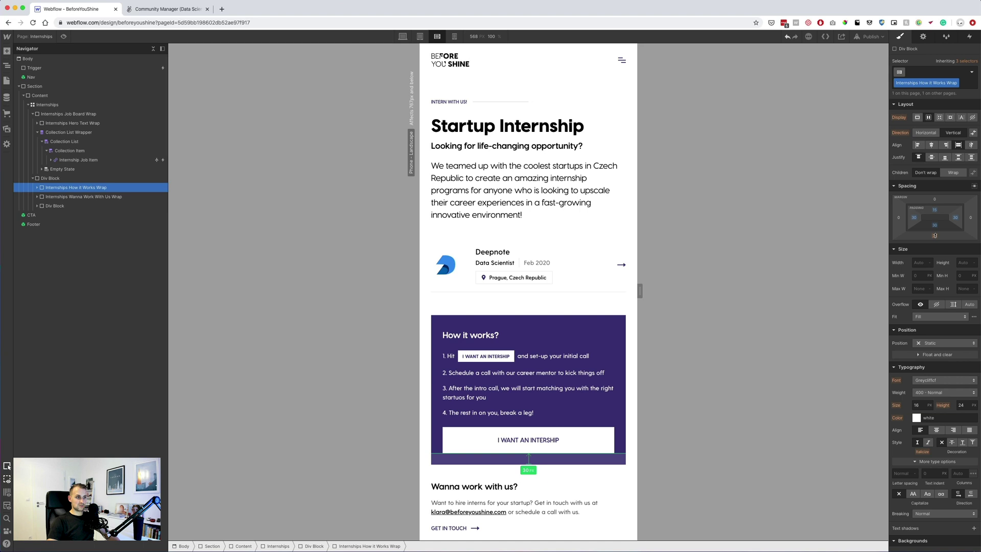
At the portrait phone breakpoint, set the left and right padding of Internships How It Works Wrap to 24 px
left_click(454, 37)
scroll(573, 367, "down", 2)
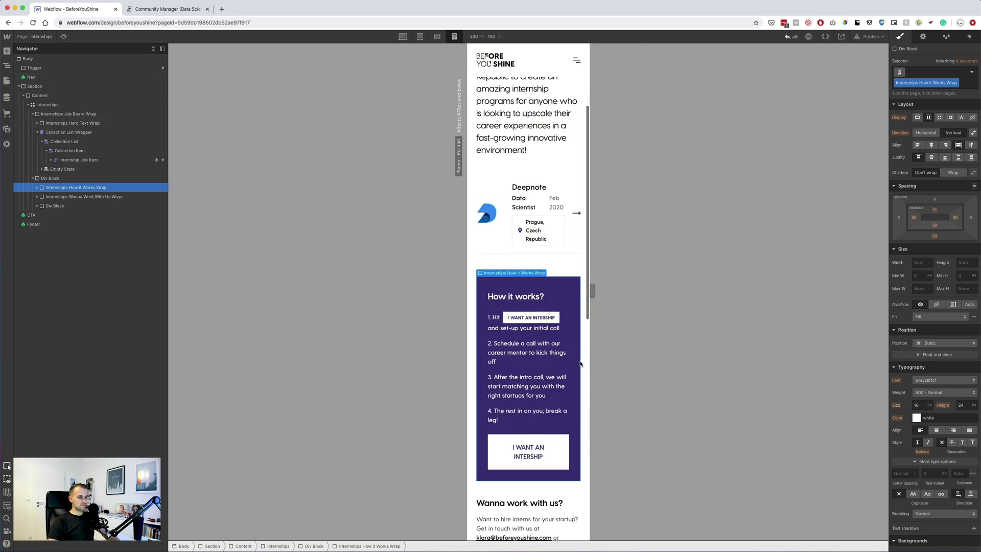
mouse_move(913, 218)
left_mouse_down()
mouse_move(902, 219)
mouse_move(921, 218)
left_mouse_up()
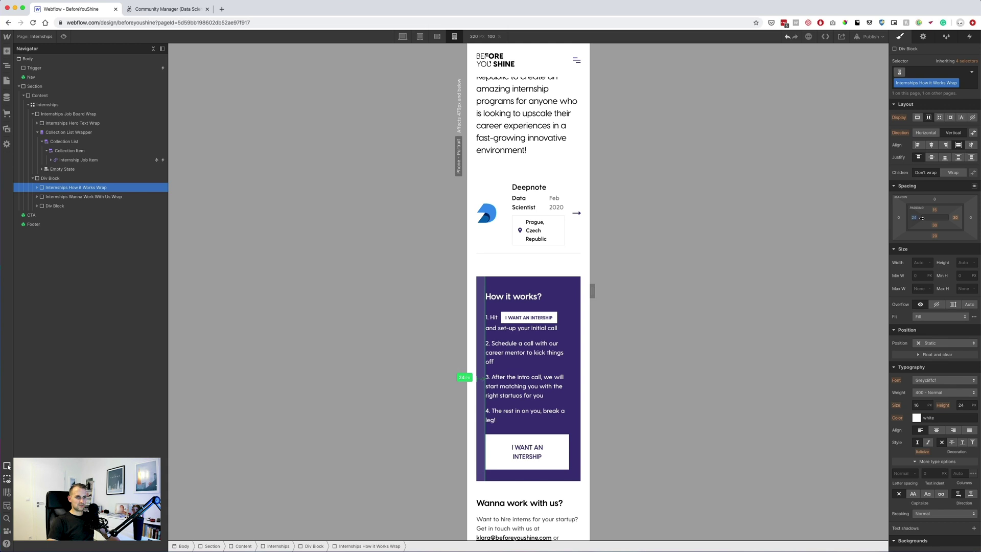
left_click(473, 290)
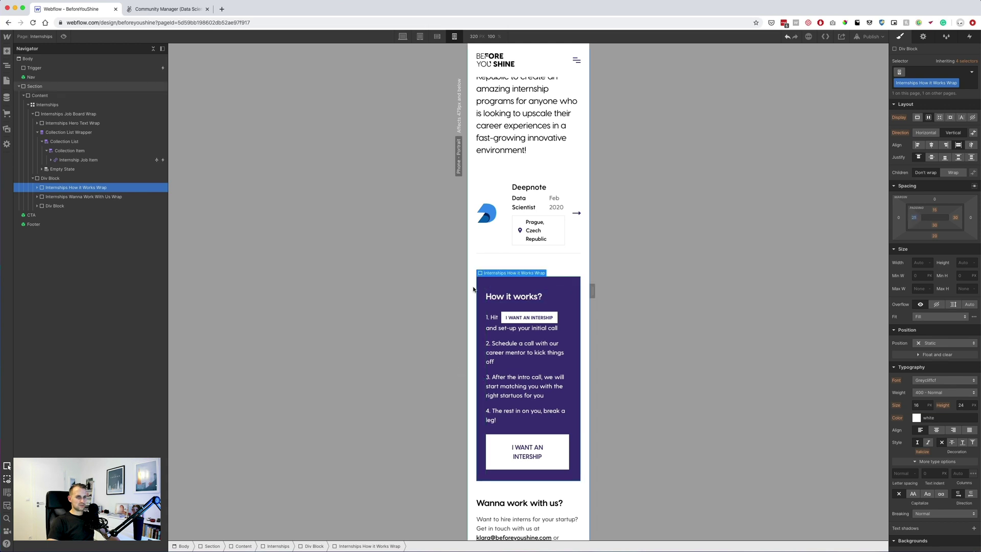
left_click(486, 283)
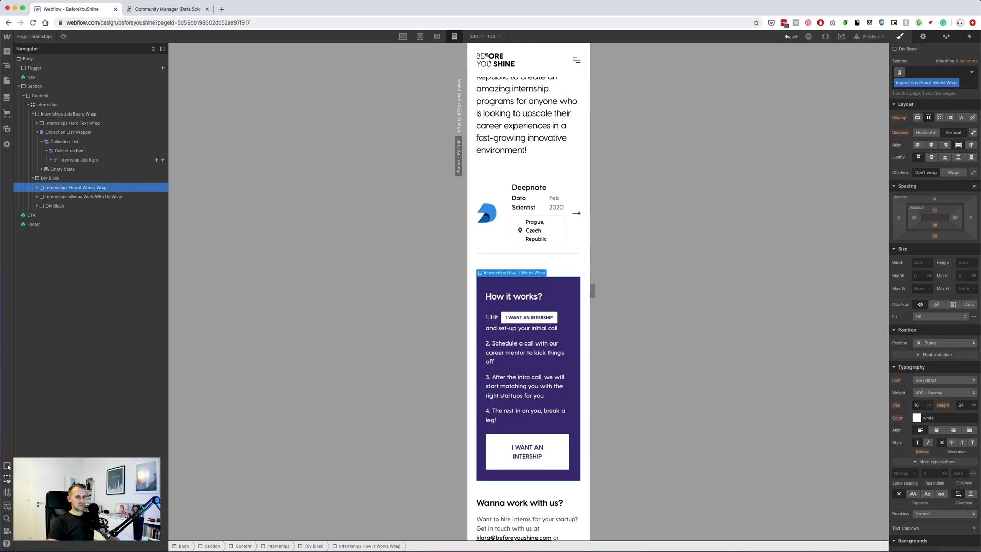
left_click(915, 219)
type("2")
key("Return")
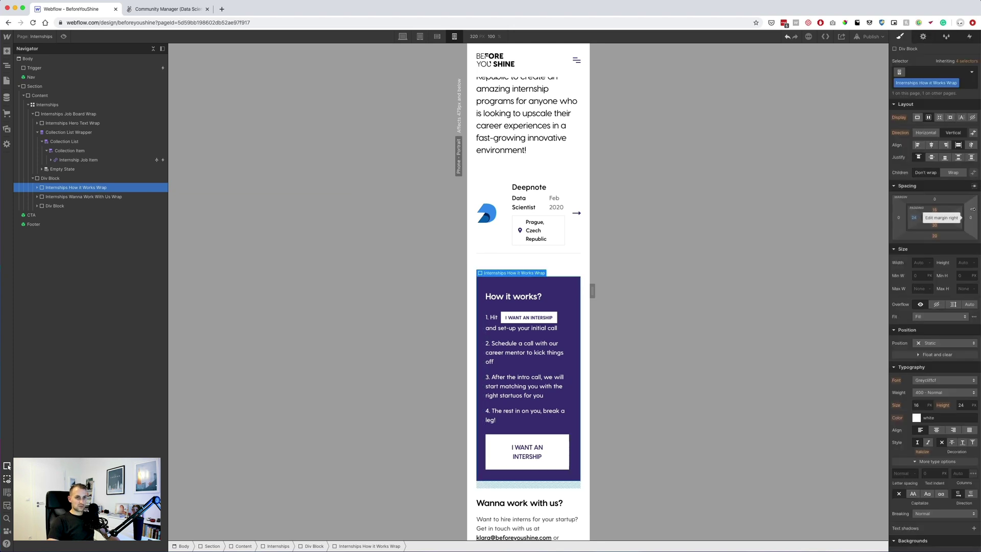
left_click(956, 217)
key("Return")
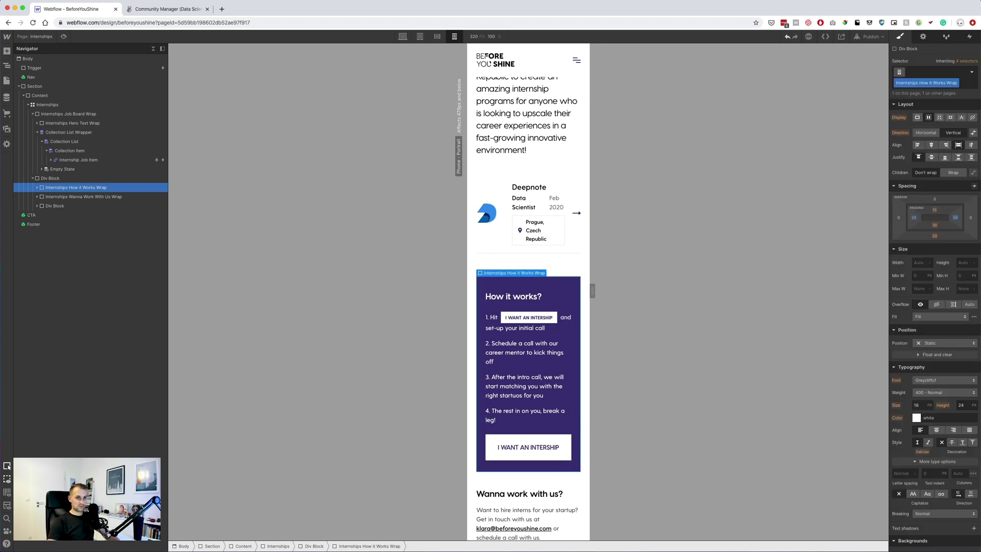
Set the bottom padding of Internships How It Works Wrap to 24 px and its top padding to 10 px
left_click(934, 227)
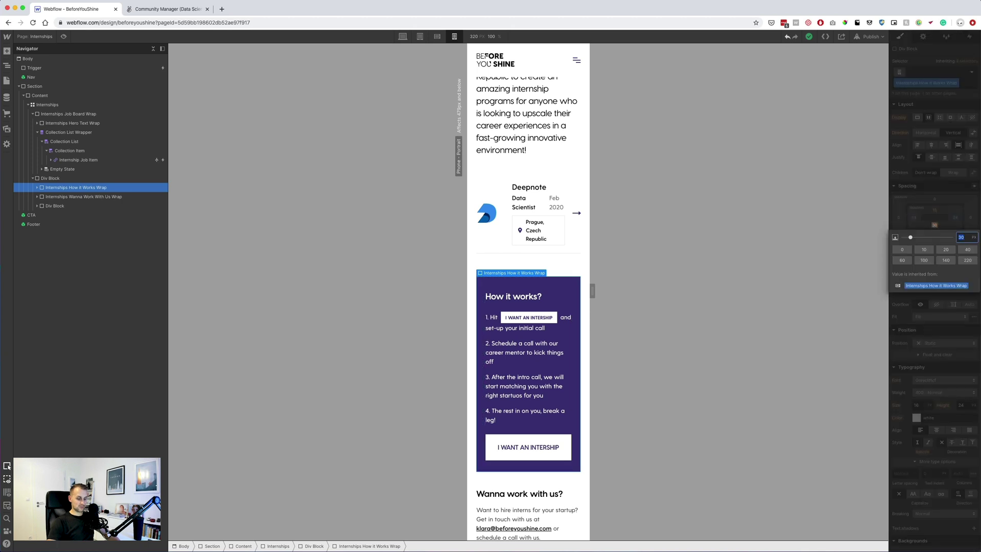
type("24")
key("Return")
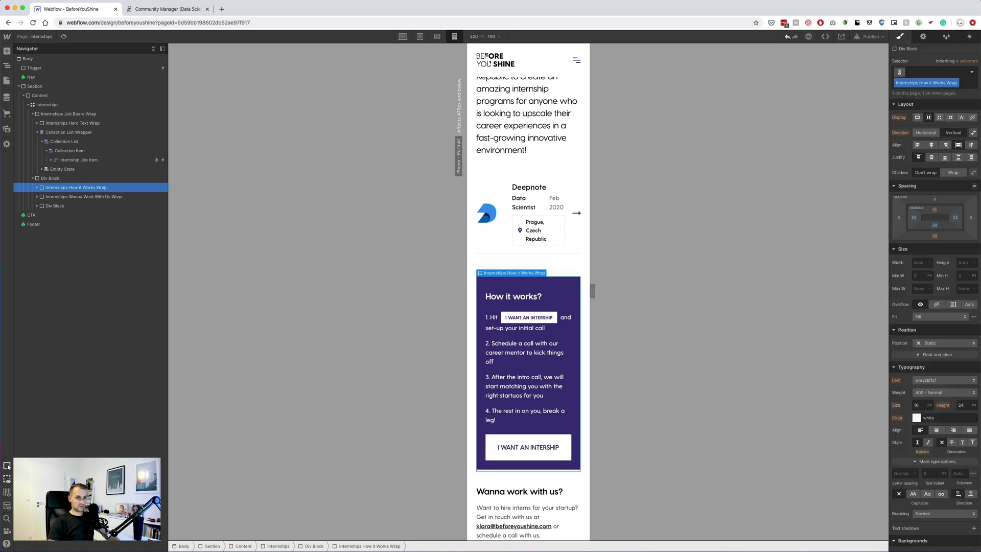
left_click(934, 210)
type("10")
key("Return")
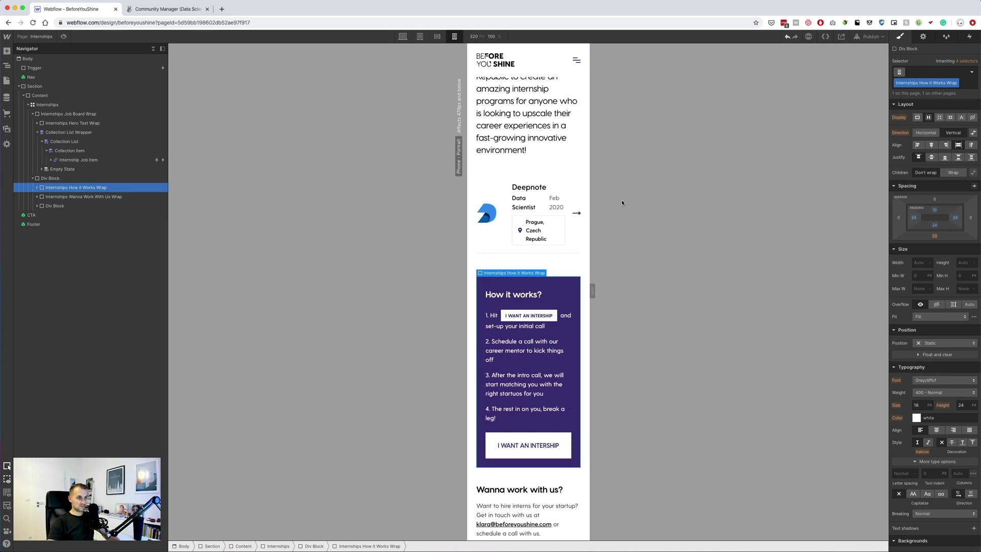
Reduce the top padding of Internships How It Works Wrap slightly further and check the layout at wider portrait phone widths
left_click_drag(592, 290, 623, 290)
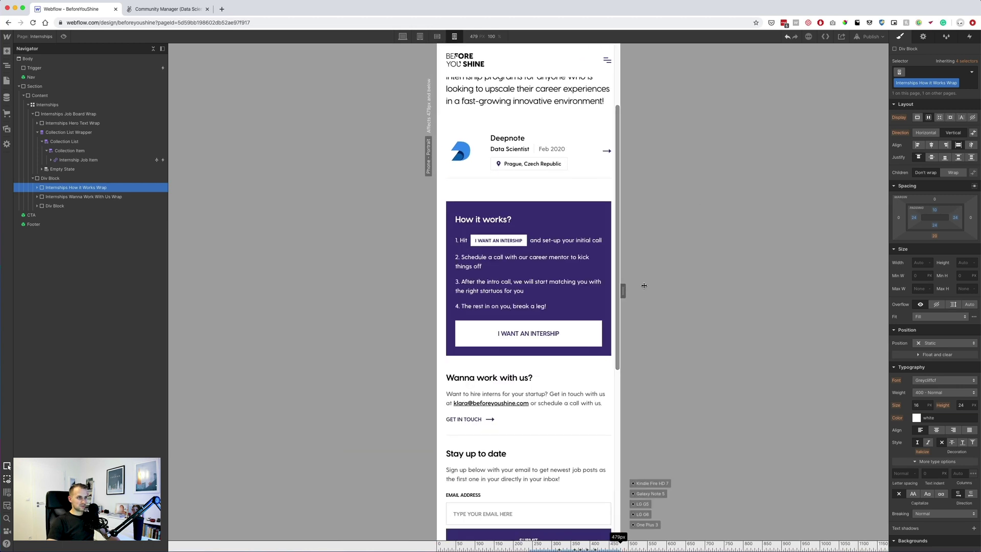
left_click(936, 211)
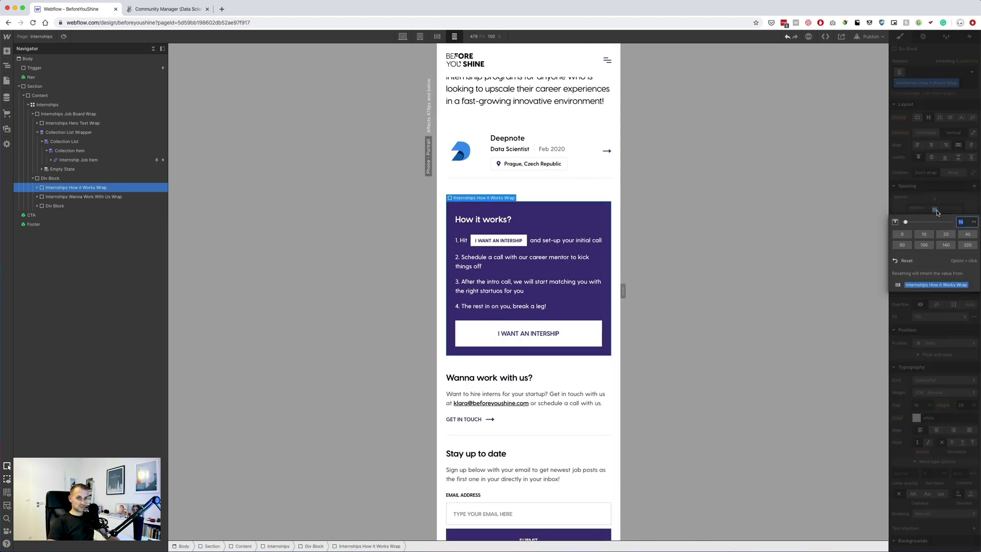
key("Return")
left_click(568, 381)
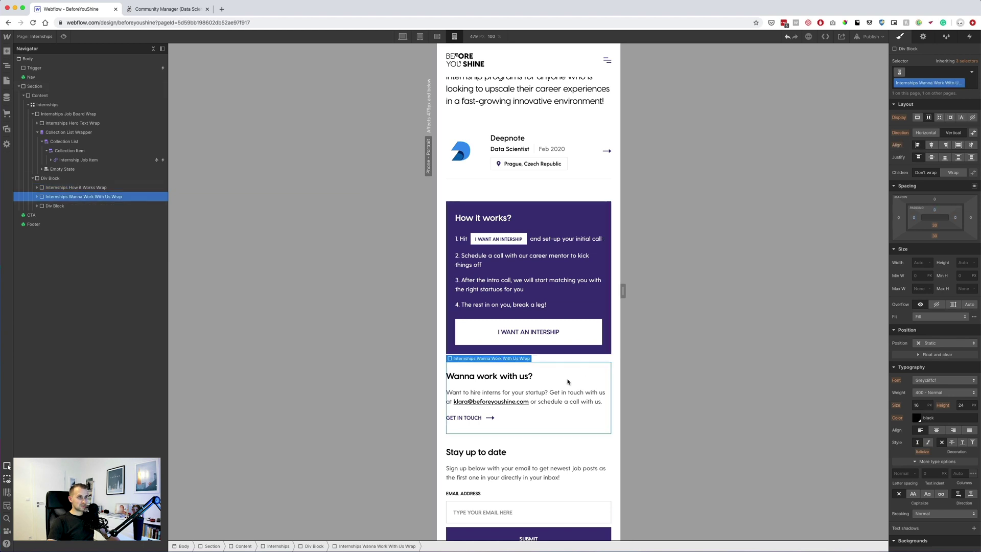
scroll(597, 379, "up", 3)
mouse_move(623, 290)
left_mouse_down()
mouse_move(586, 292)
mouse_move(612, 292)
left_mouse_up()
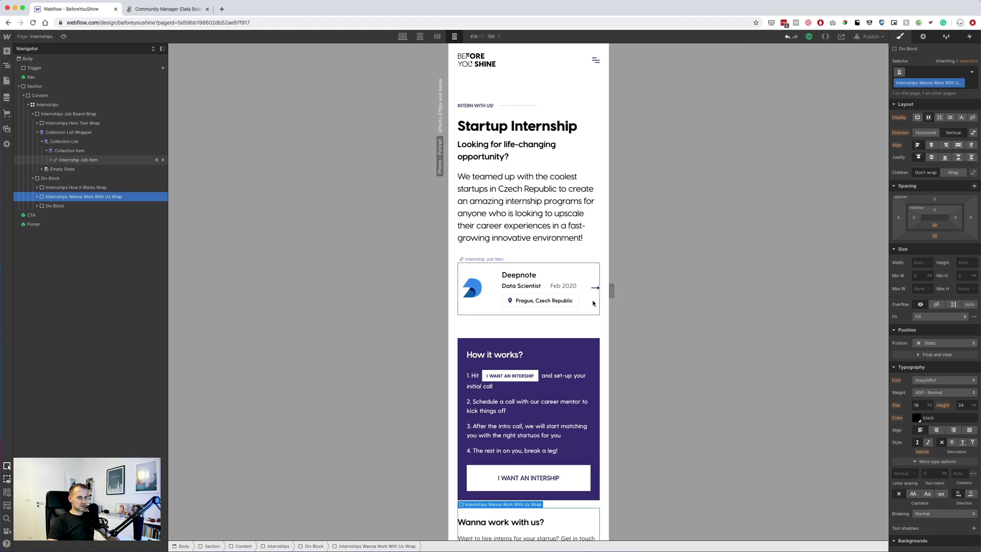
At the landscape phone breakpoint with a 767 px preview, stack the Internship Job Item vertically and align its content left
left_click(593, 303)
left_click(438, 36)
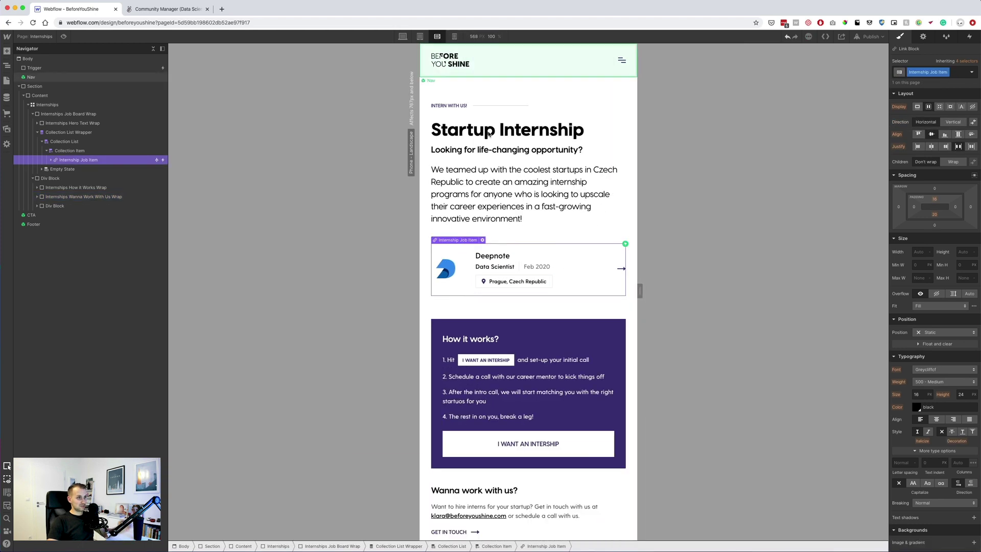
left_click_drag(640, 291, 677, 290)
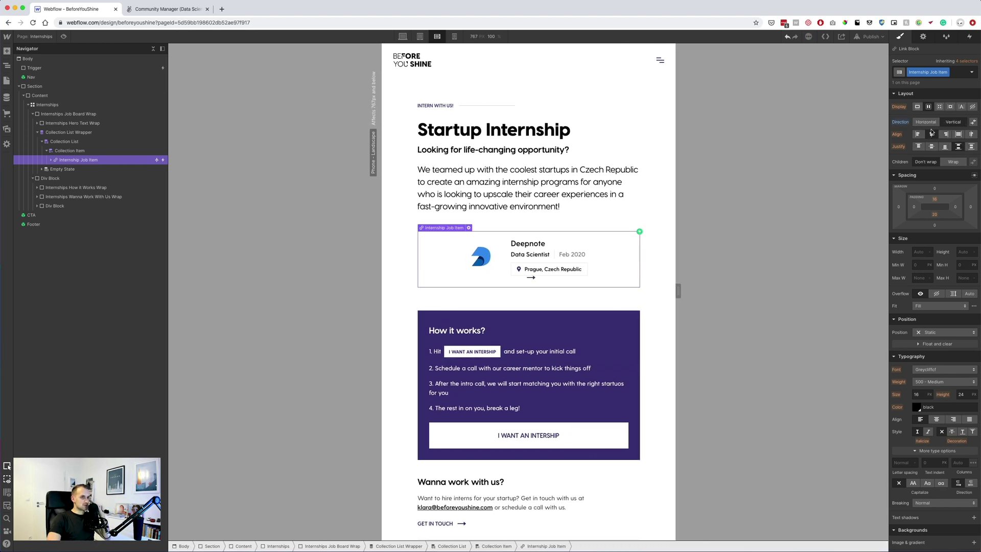
left_click(919, 135)
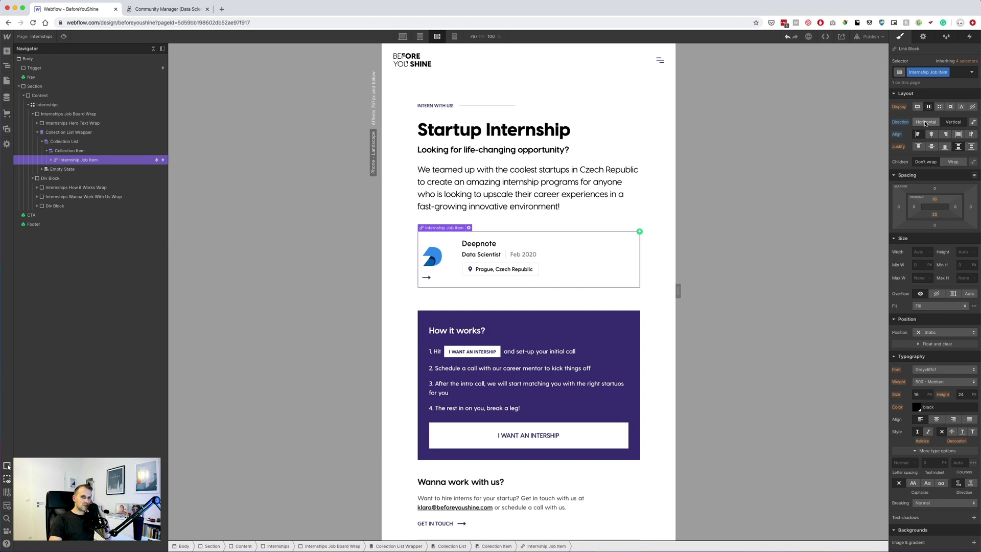
Set the Position Detail Wrap inside the job item to a vertical direction with left alignment
left_click(52, 160)
left_click(69, 169)
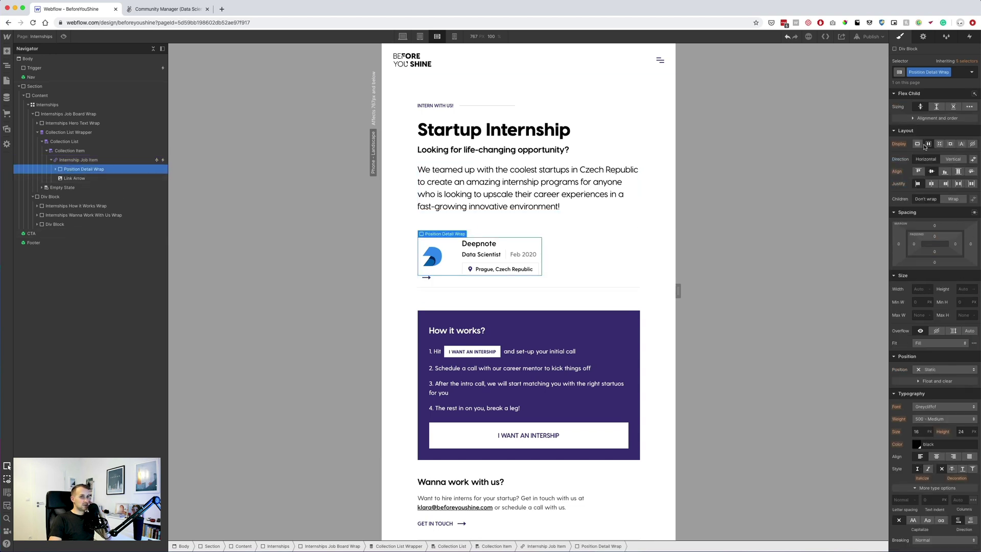
left_click(954, 160)
left_click(917, 172)
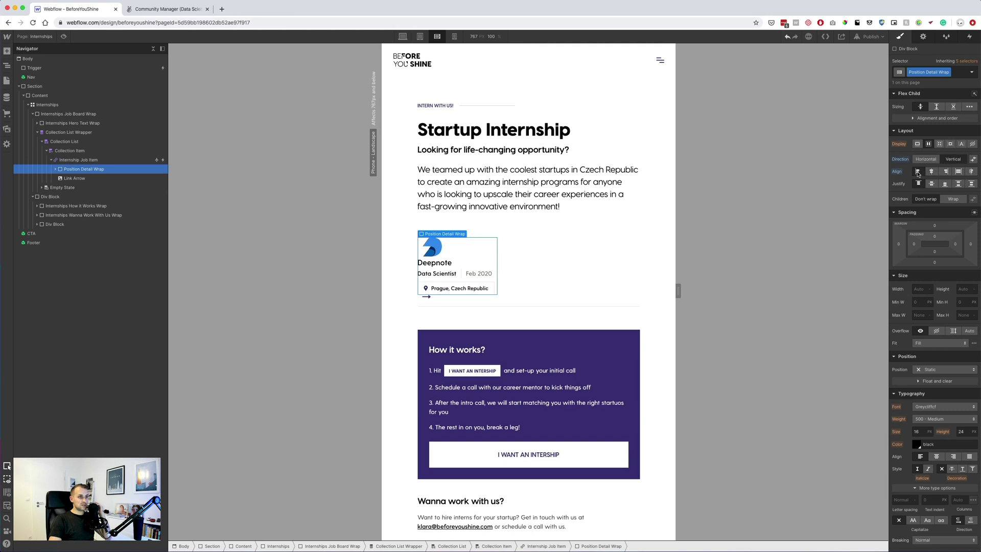
Set the right margin of Internship Company Avatar to 0 and its bottom margin to 20 px
left_click(442, 252)
left_click(970, 200)
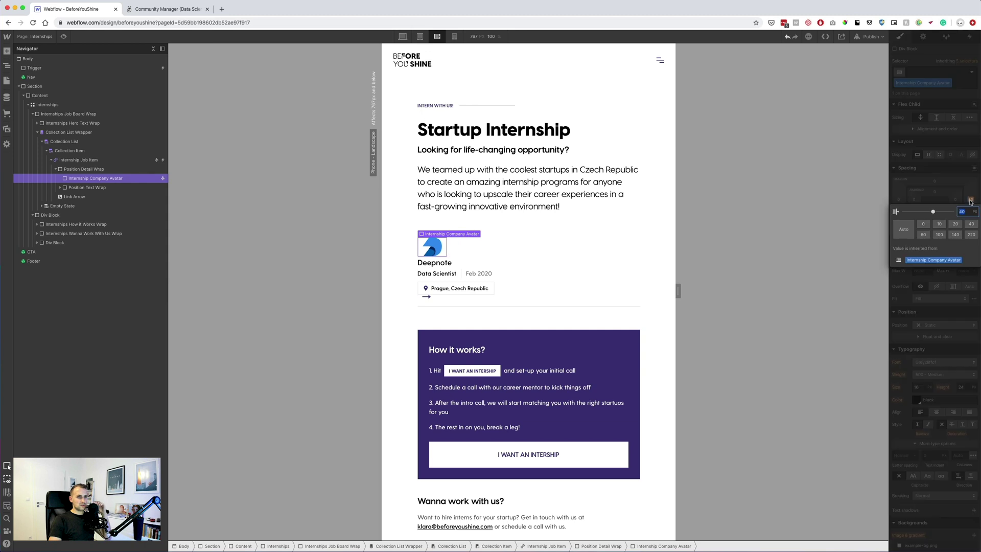
type("0")
key("Return")
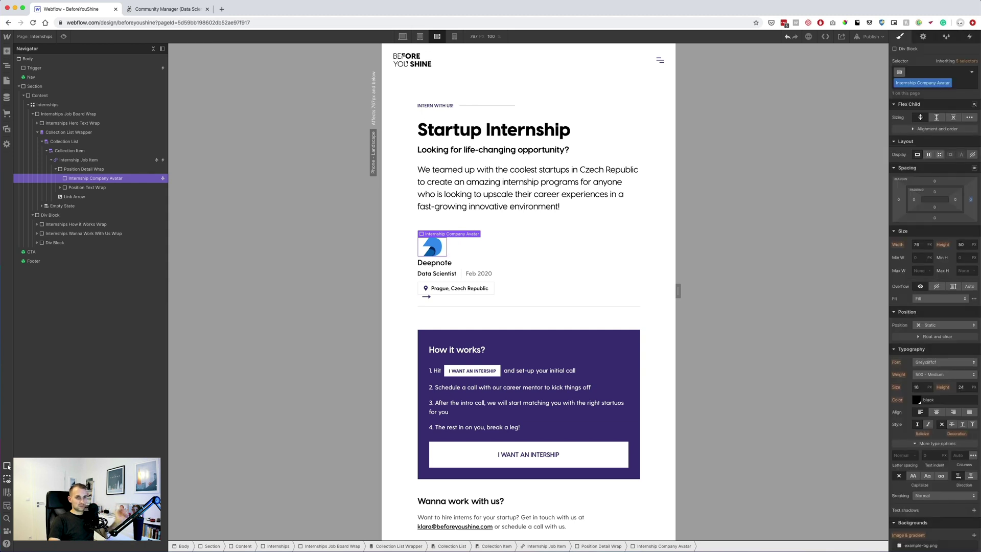
left_click(935, 219)
key("Return")
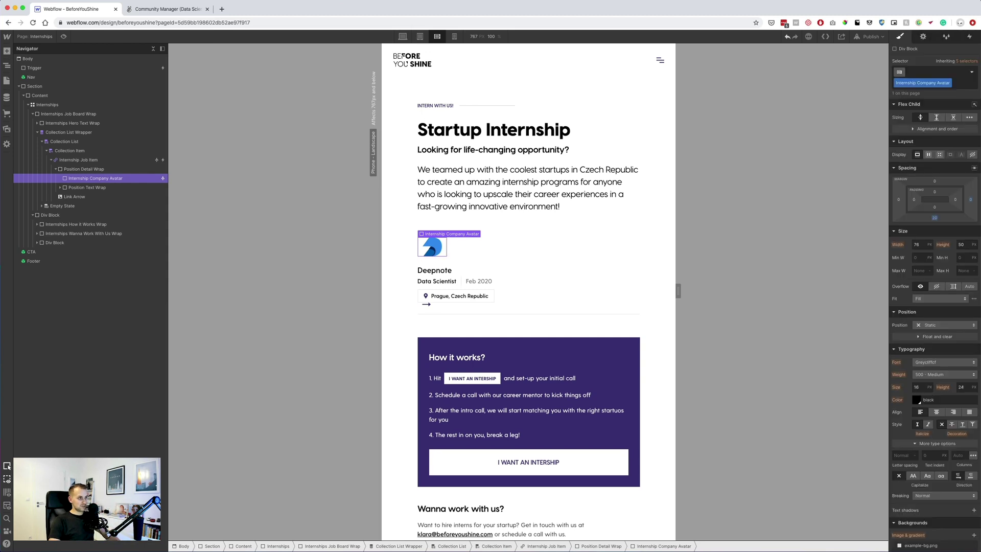
Switch the Internship Job Item to a horizontal direction with centered alignment, placing the link arrow opposite the position details
left_click(426, 304)
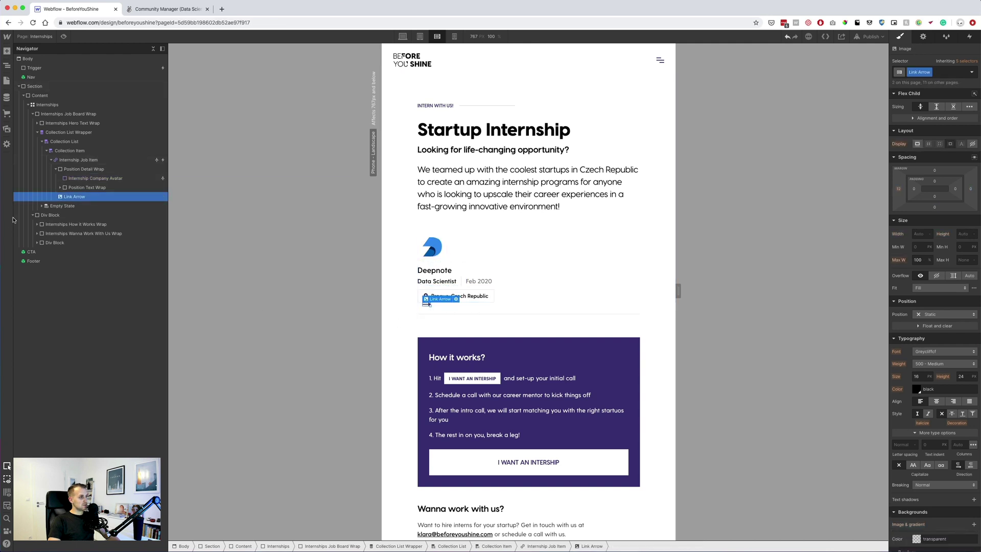
left_click(55, 169)
left_click(77, 160)
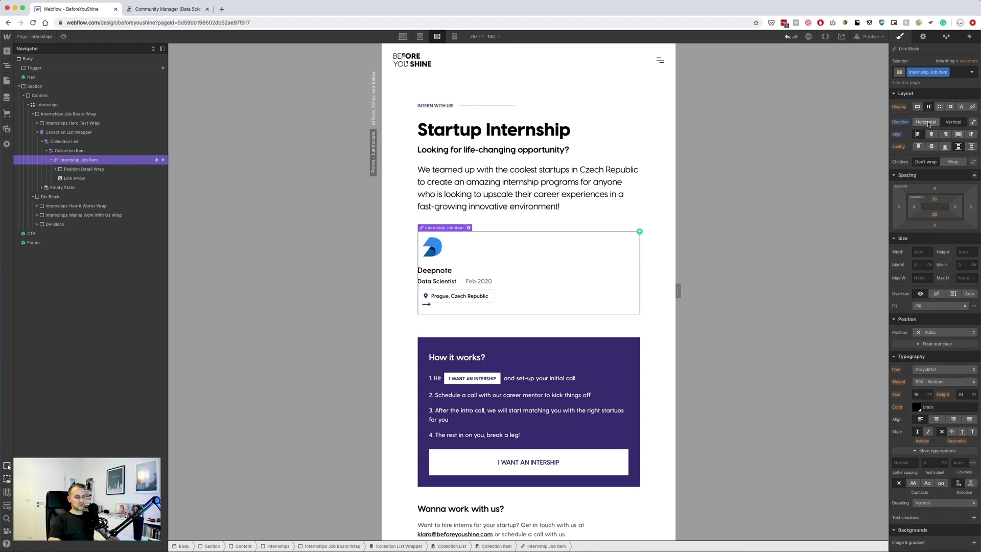
left_click(926, 122)
left_click(931, 134)
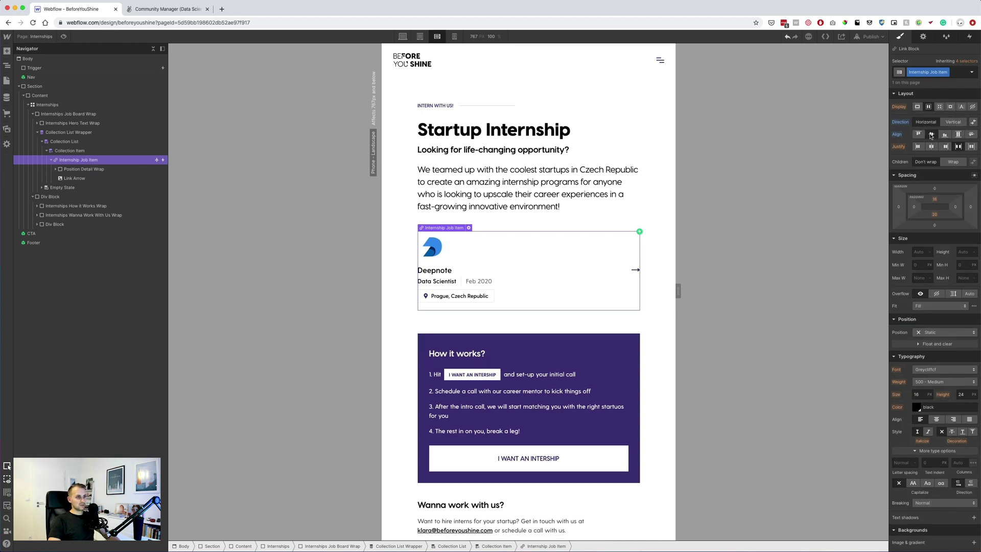
Set the bottom padding of the Internship Job Item to 30 px
left_click(655, 297)
left_click(634, 297)
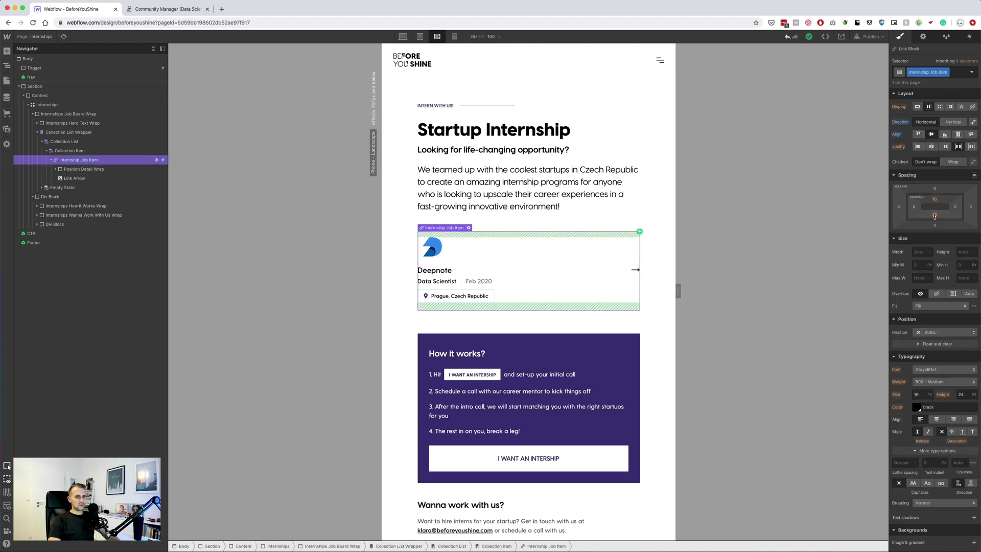
left_click(935, 217)
type("30")
key("Return")
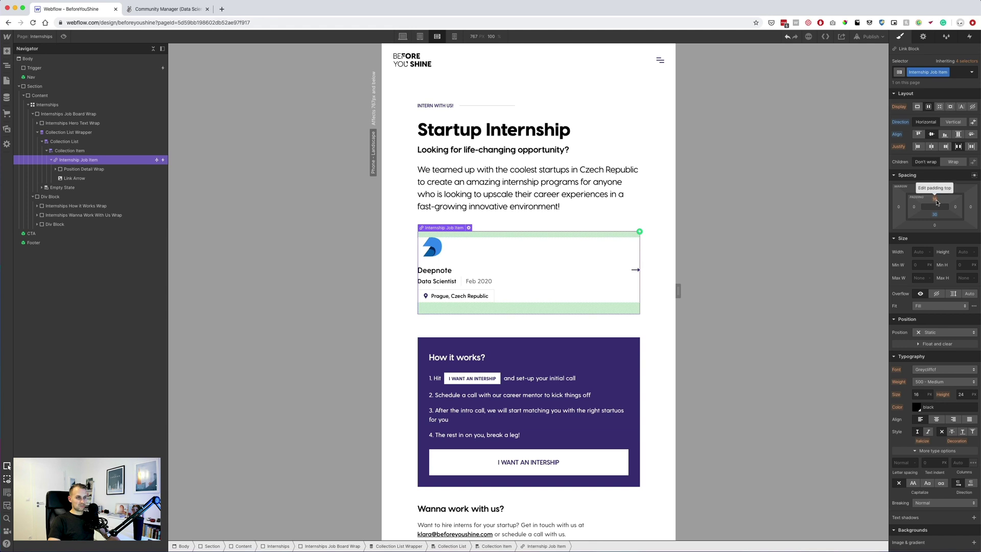
Set the height of Internship Company Avatar to 30 px
left_click(432, 247)
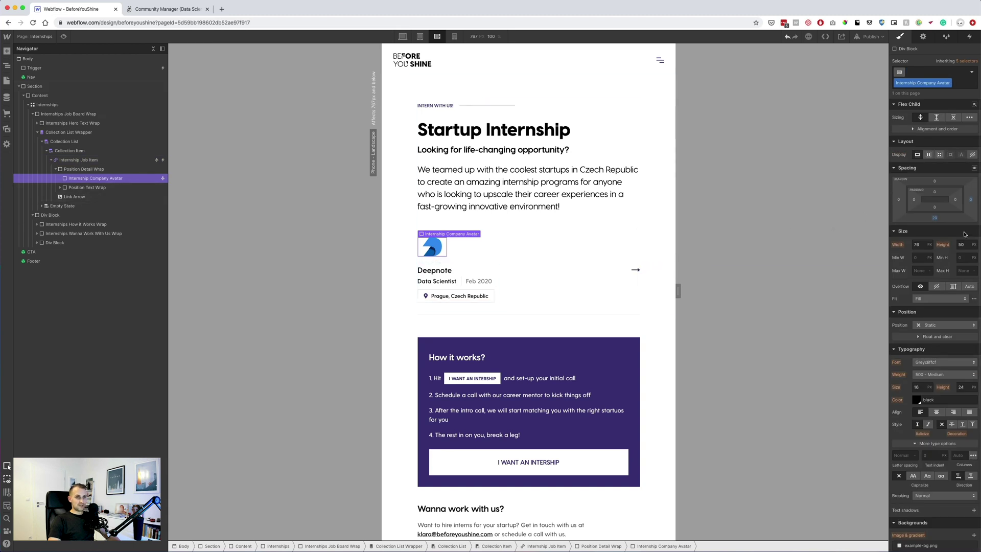
left_click(965, 245)
type("40")
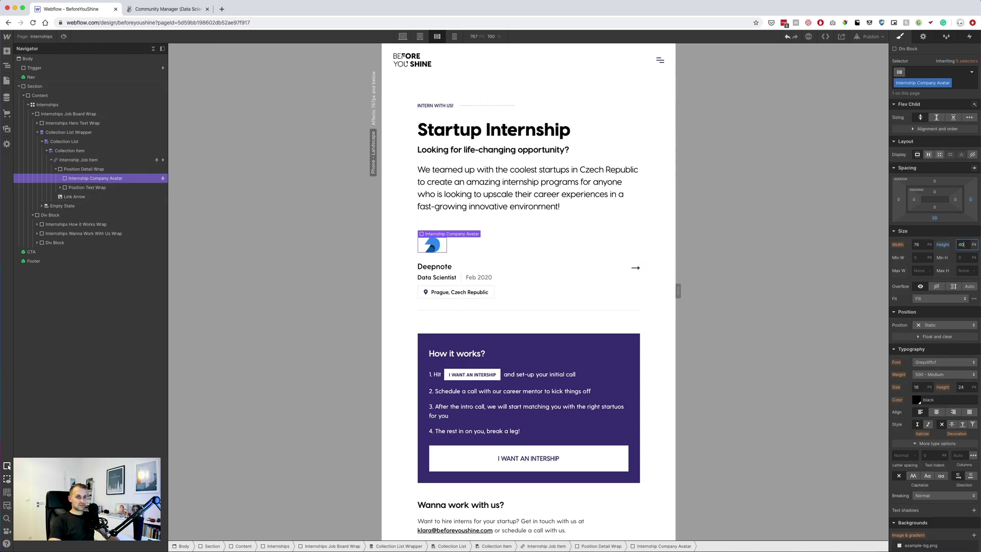
key("BackSpace")
key("BackSpace")
type("30")
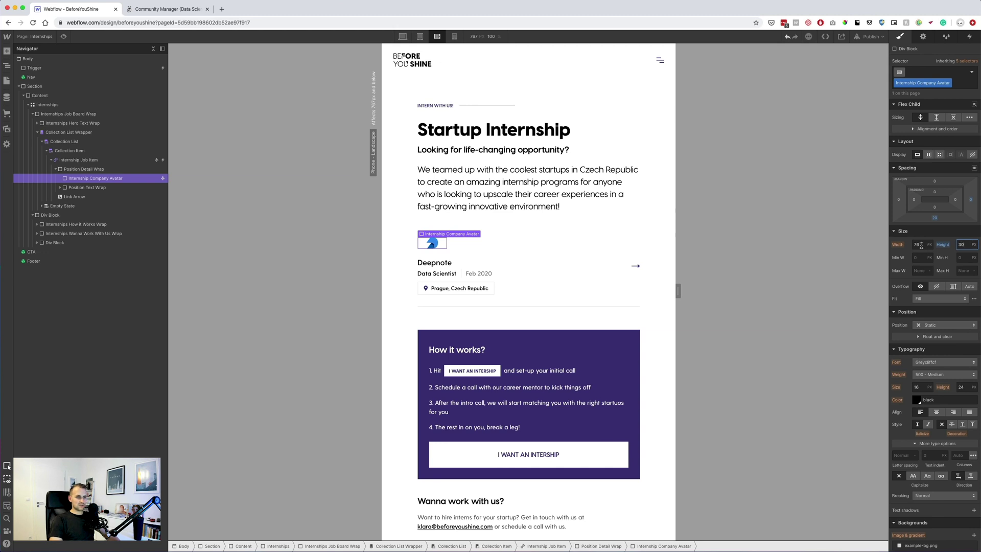
Set the bottom margin of Internship Company Avatar to 10 px
left_click(558, 283)
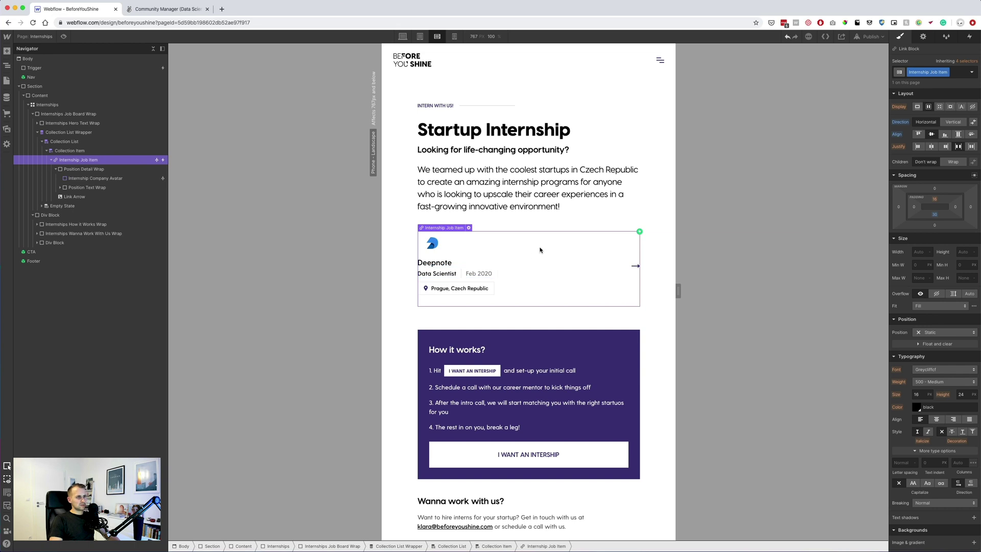
left_click(518, 245)
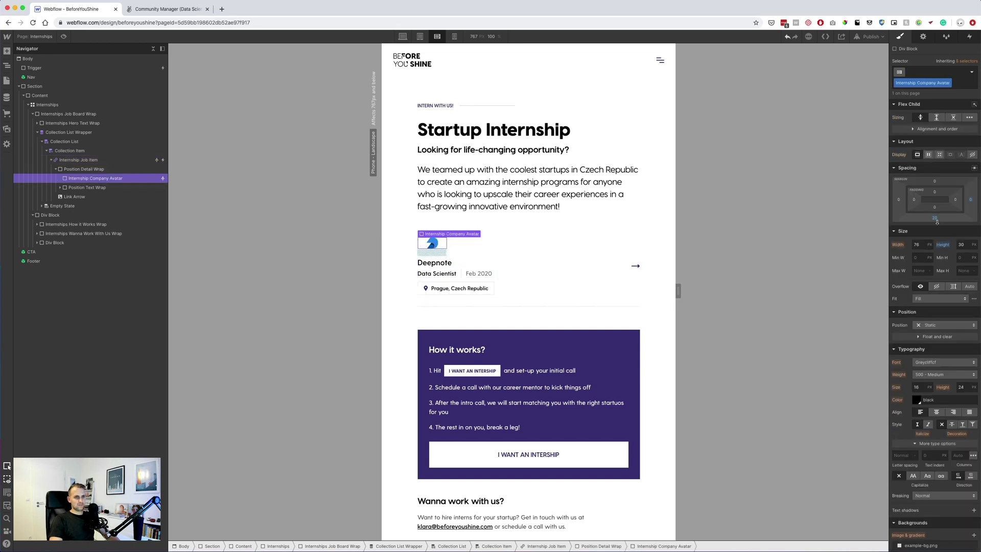
left_click(935, 219)
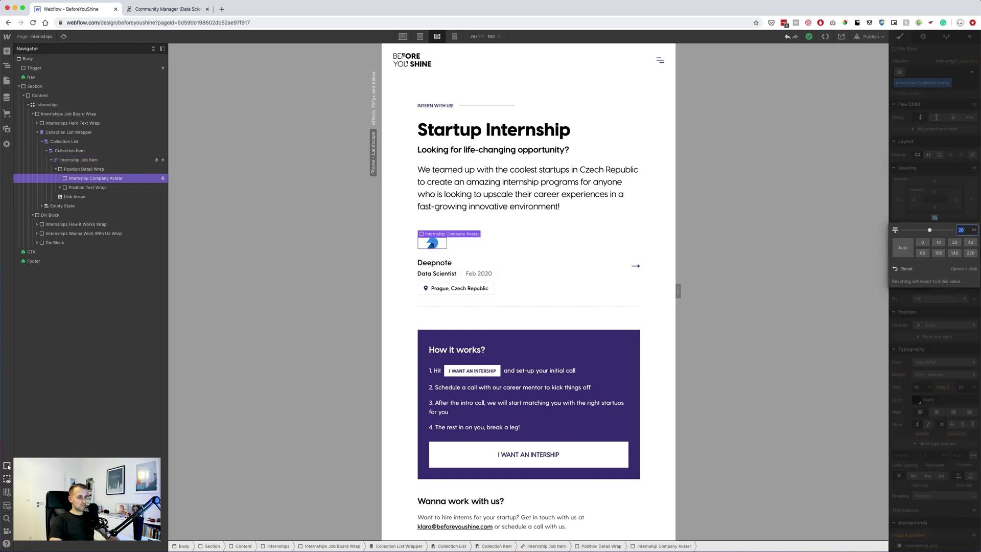
type("10")
key("Return")
left_click(573, 294)
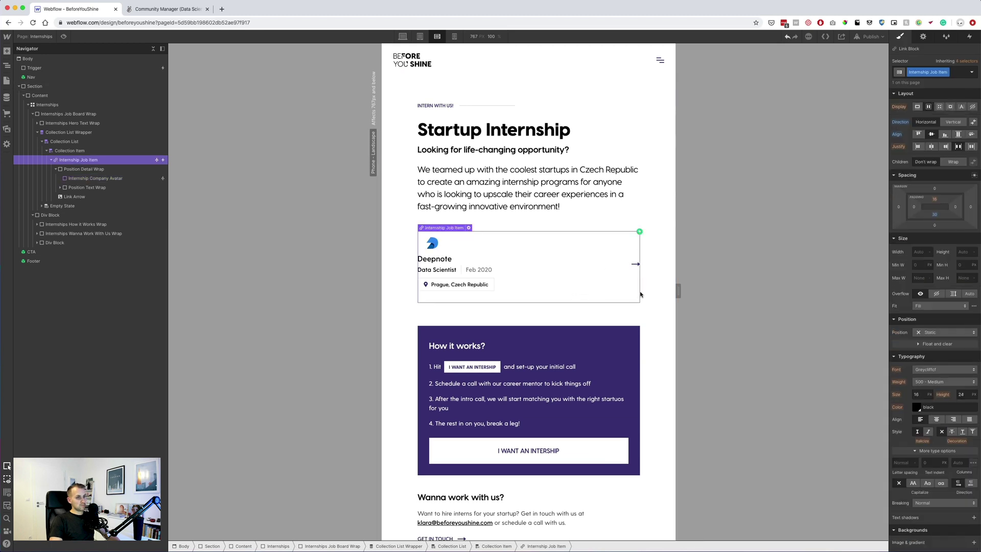
left_click(663, 294)
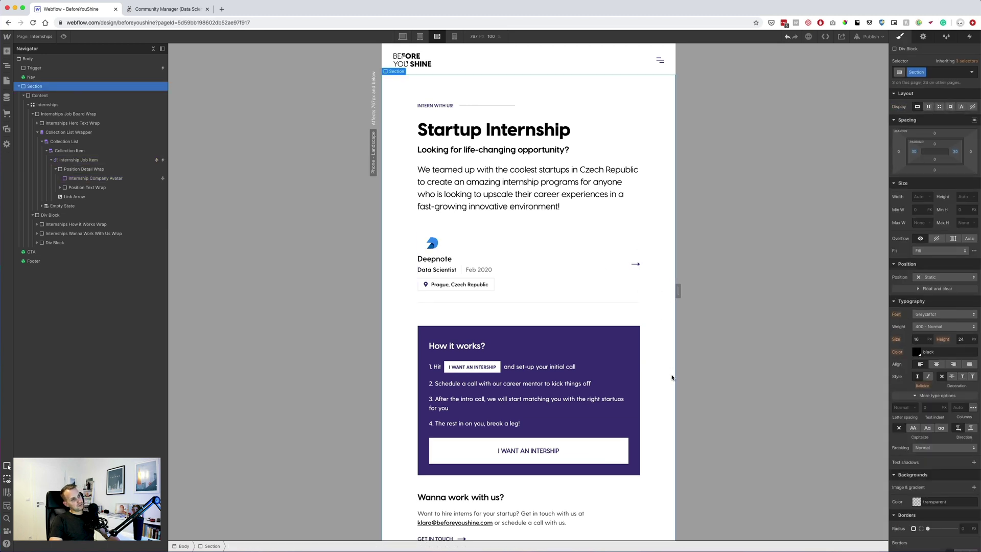
Align the background image of Internship Company Avatar to the left edge of its box, keeping it vertically centered
left_click(432, 243)
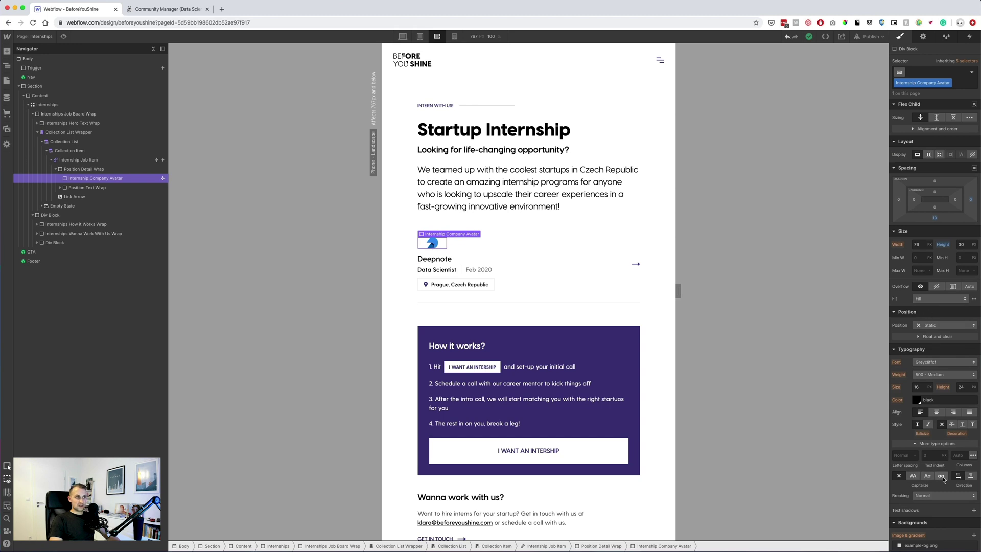
scroll(945, 469, "down", 5)
left_click(919, 422)
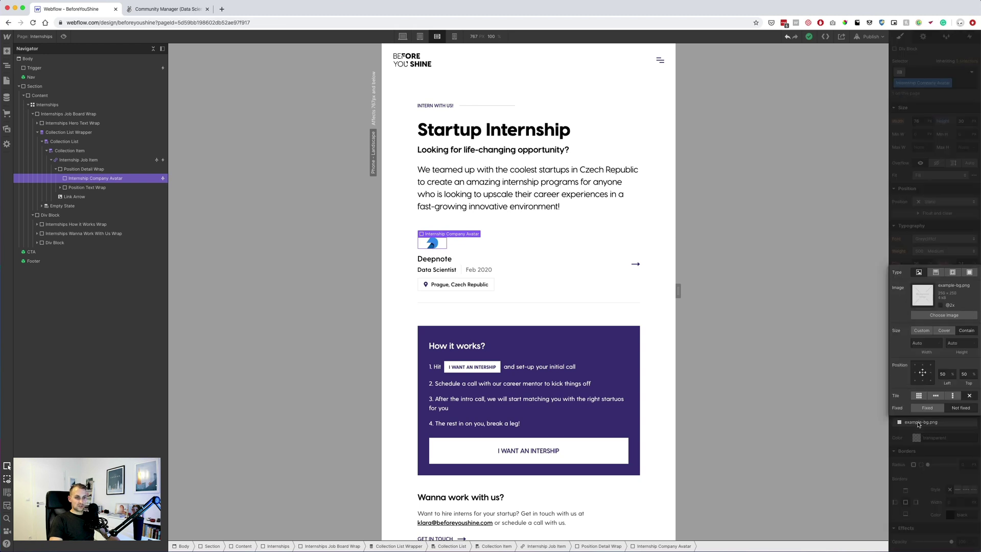
left_click(584, 221)
left_click(647, 295)
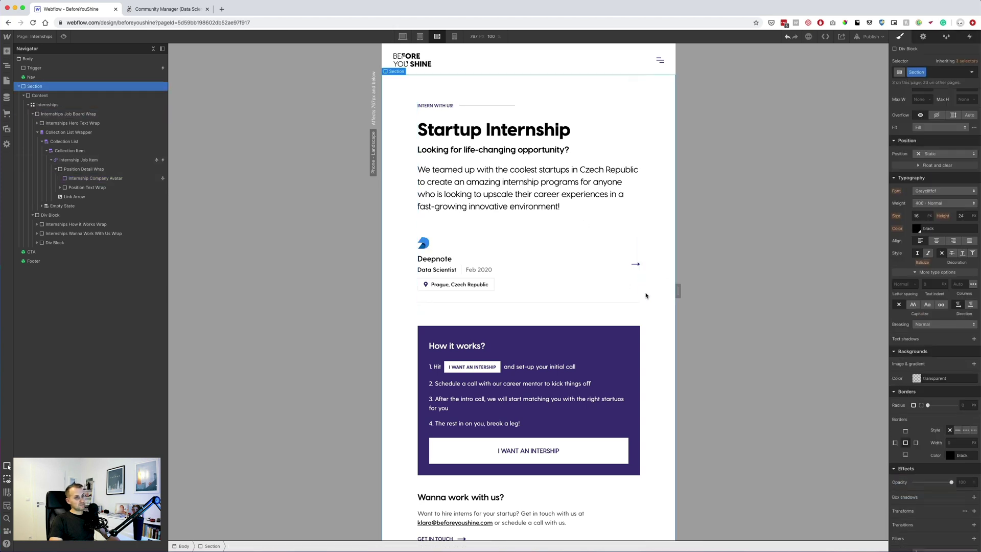
Duplicate the Collection List Wrapper twice to preview several job listings stacked under the intro text
left_click(548, 258)
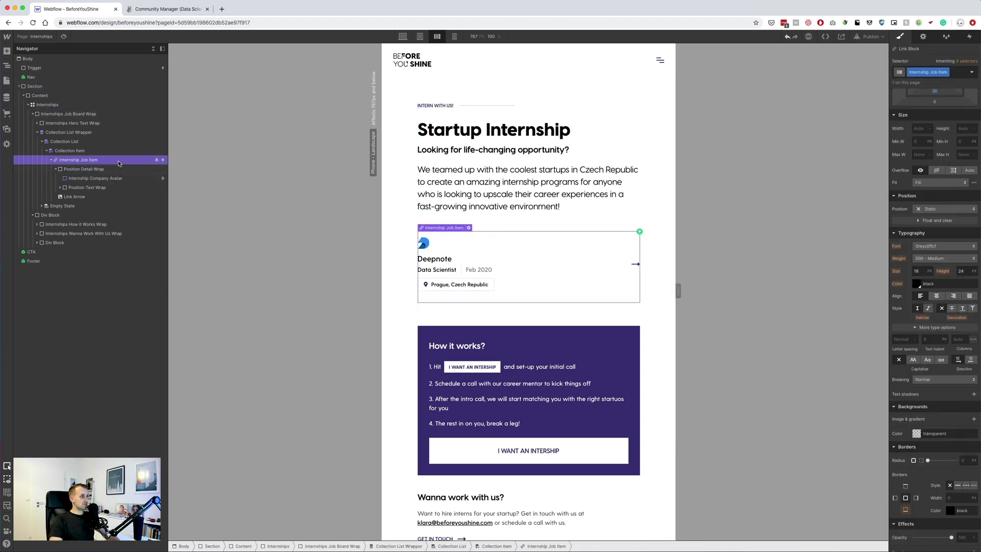
left_click(46, 150)
left_click(37, 132)
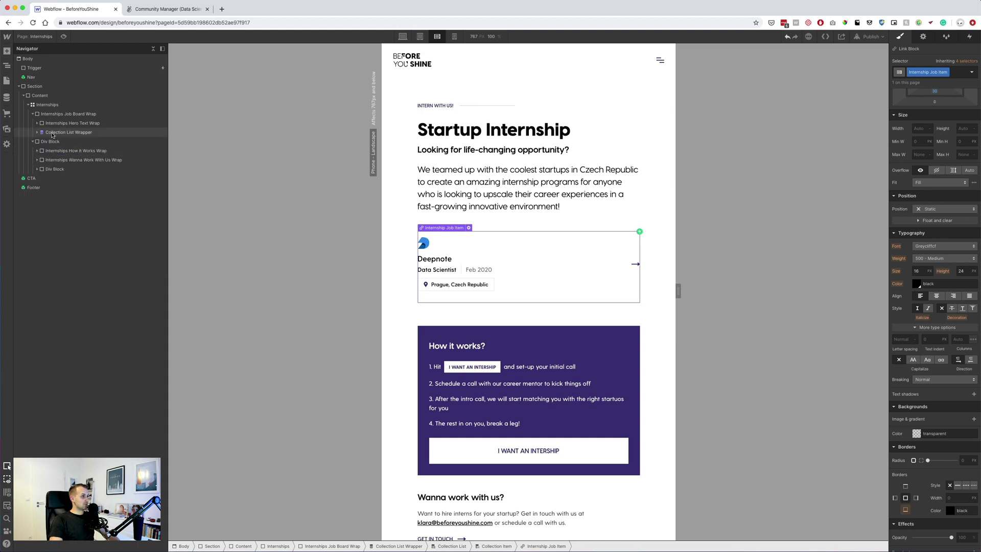
left_click(52, 135)
key("super+d")
key("super+d")
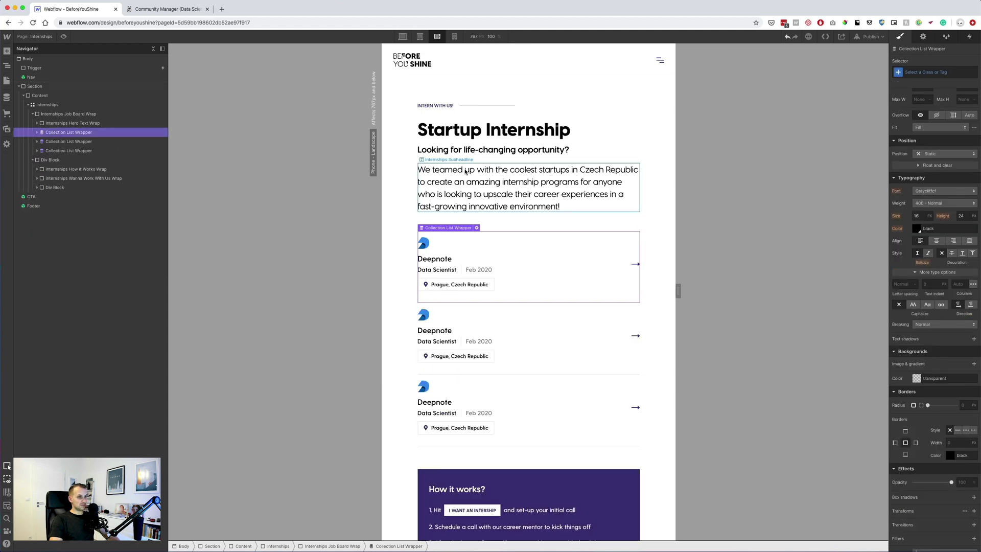
left_click(515, 174)
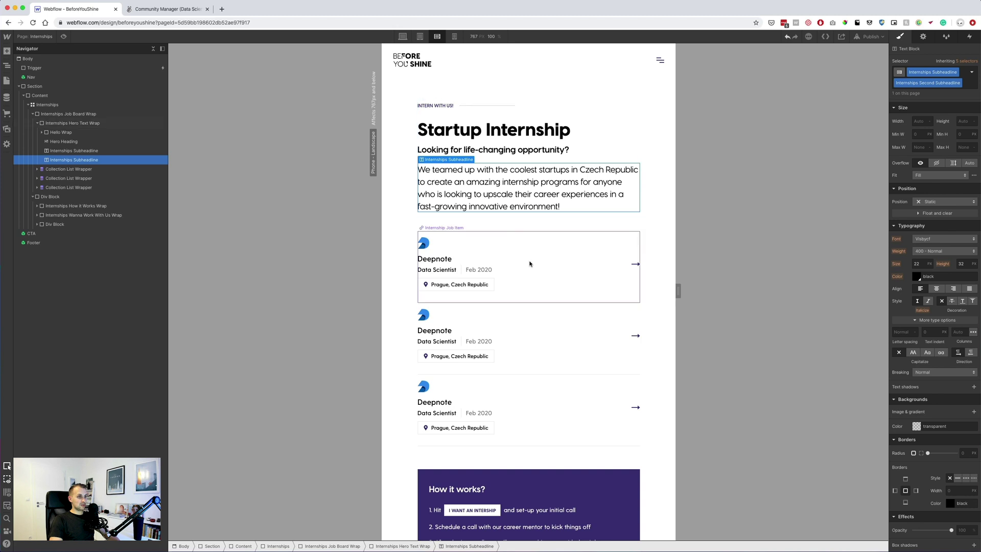
Set the top padding of the Internship Job Item to 25 px
left_click(531, 280)
left_click(934, 195)
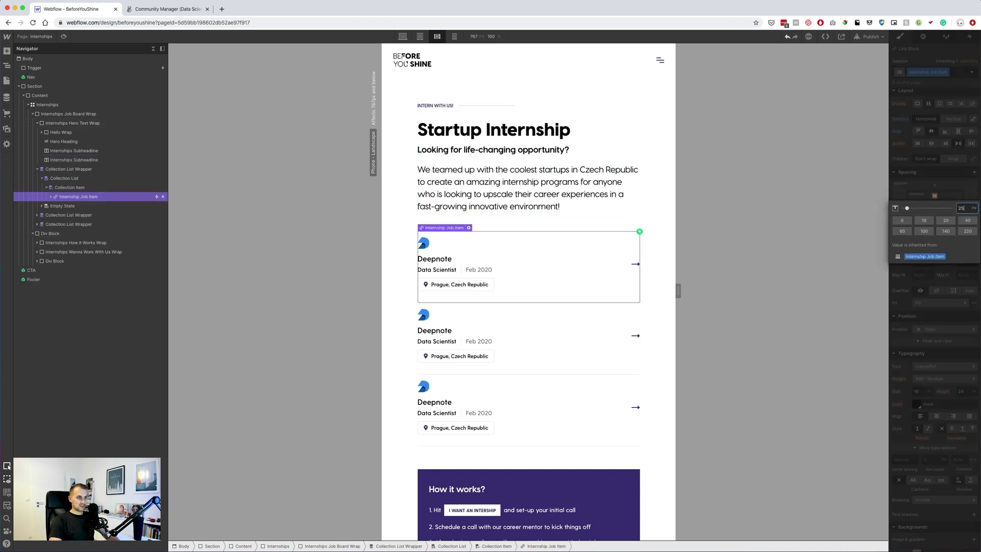
type("25")
key("Return")
Remove the two duplicated Collection List Wrappers, leaving only the original job listing
left_click(622, 381)
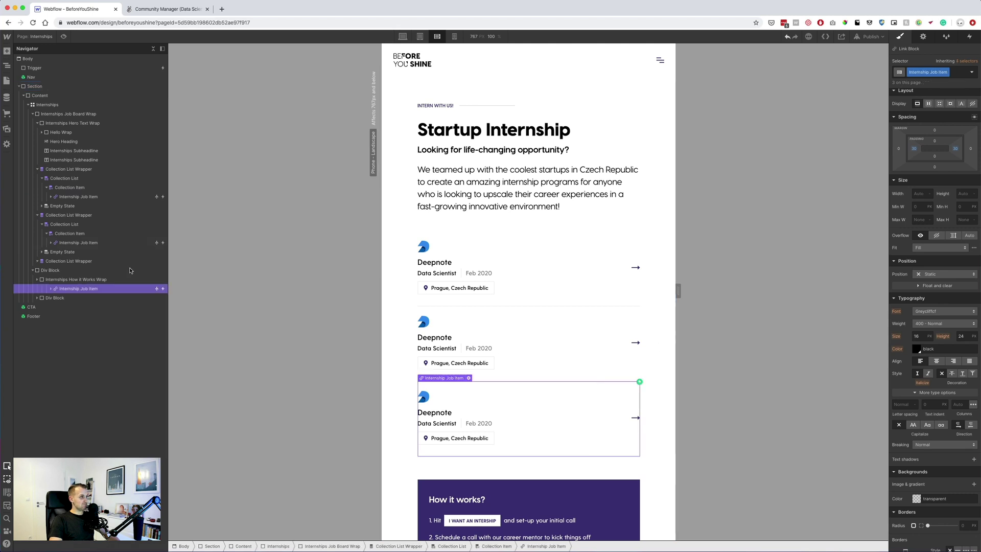
left_click(73, 215)
key("super+z")
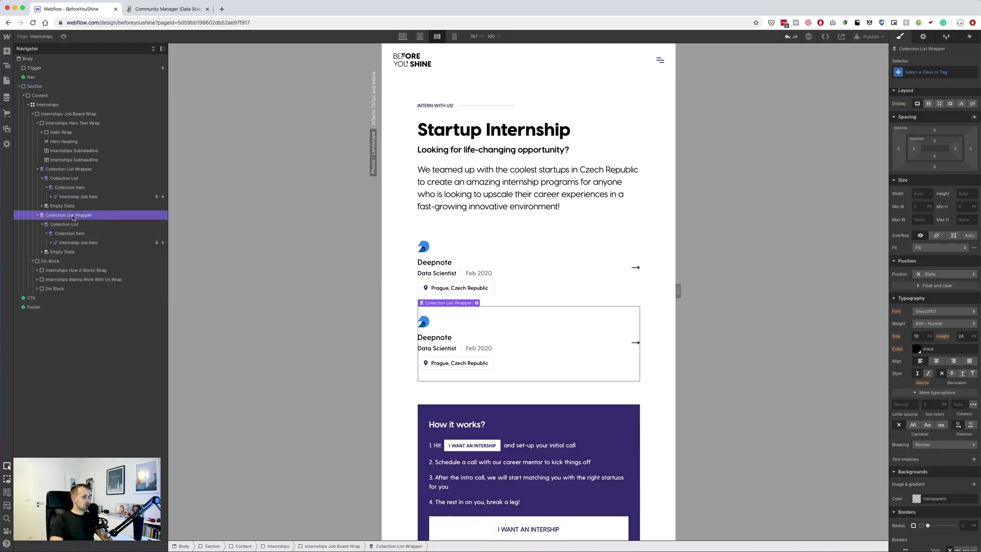
key("super+z")
Check the Internships page at the phone portrait breakpoint, from the job listing down to the signup form, with the canvas widened
left_click(454, 36)
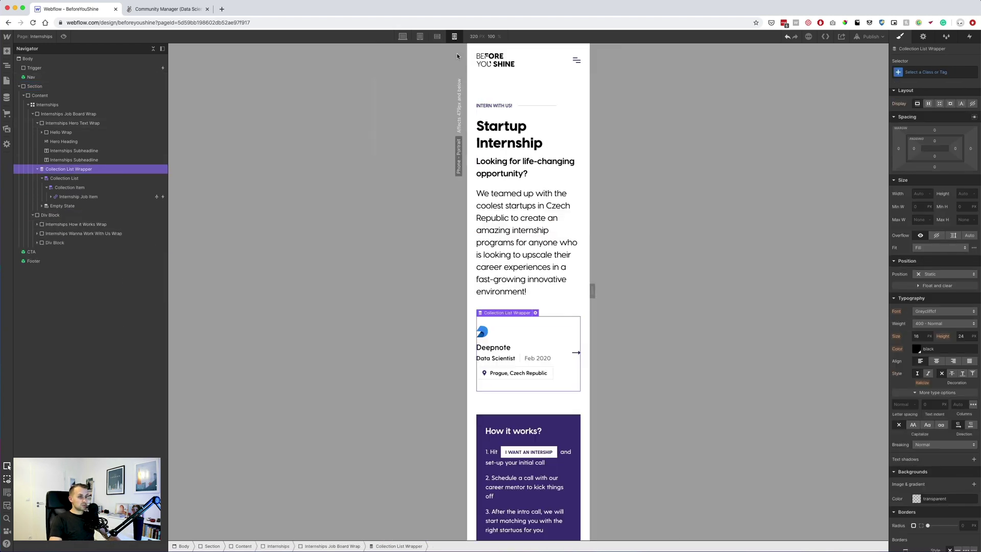
left_click_drag(592, 289, 630, 291)
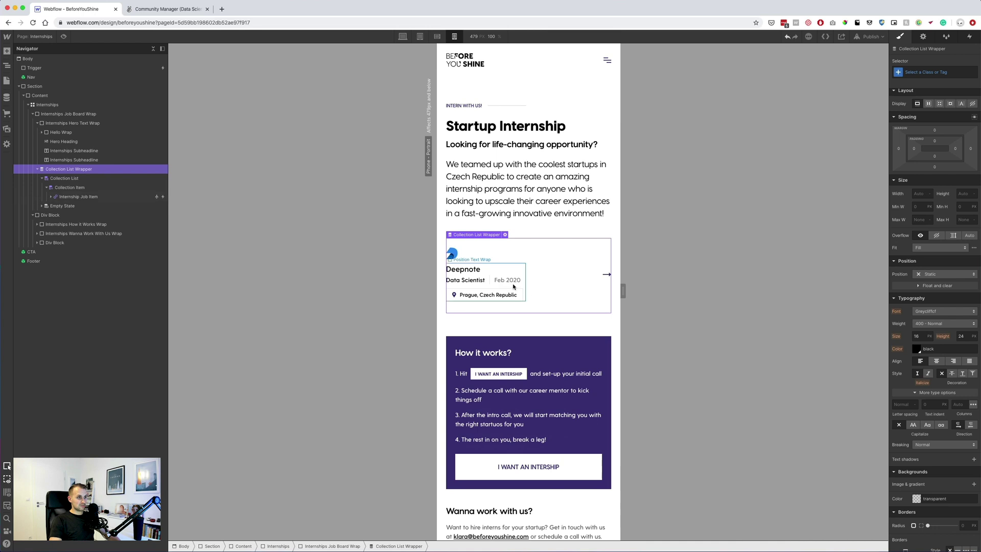
left_click(489, 280)
scroll(601, 296, "down", 5)
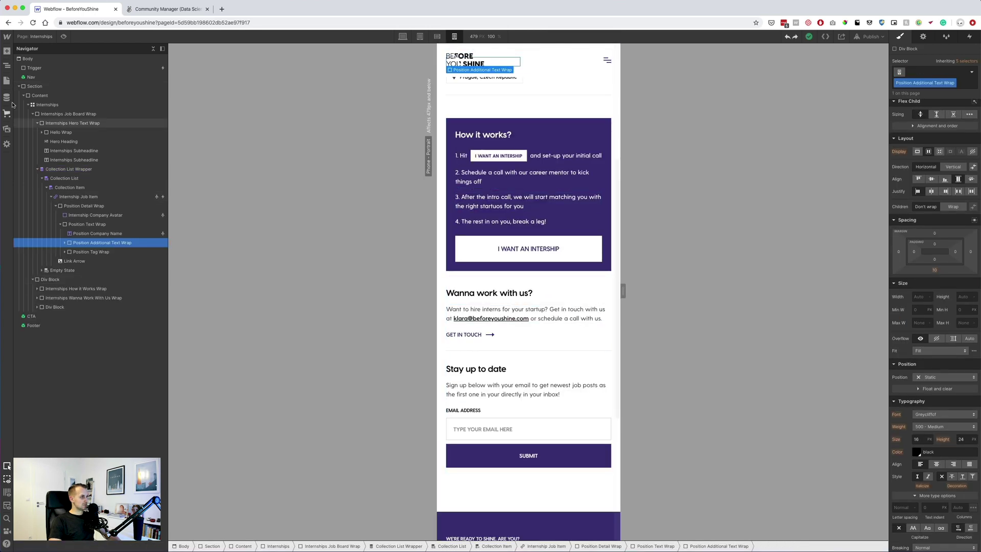
Open the Internships Template page and switch it to the tablet breakpoint
left_click(7, 80)
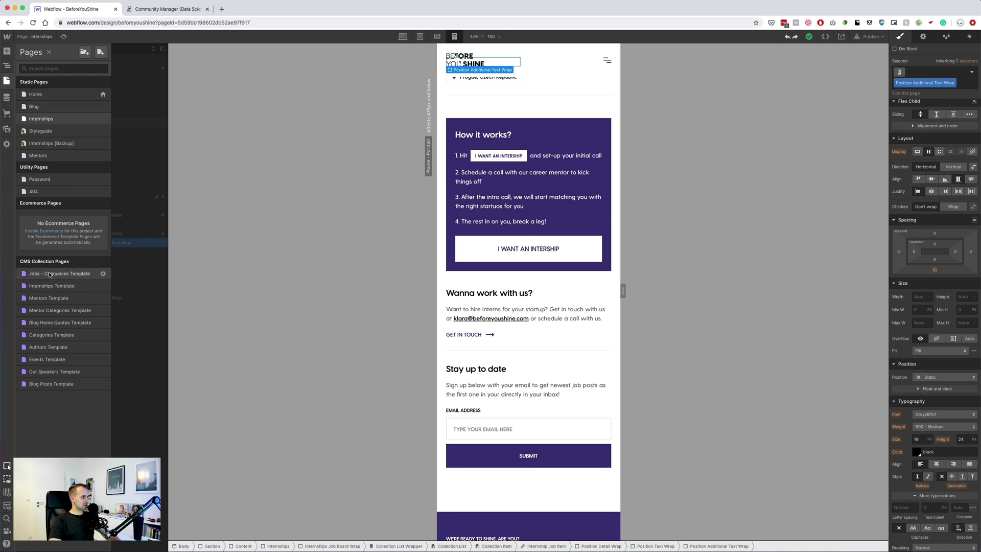
left_click(56, 286)
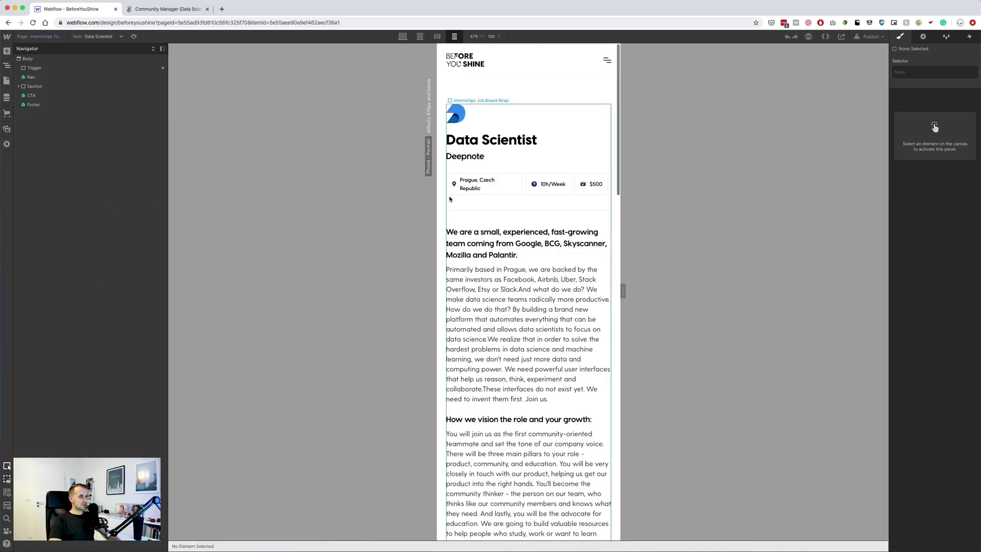
left_click(420, 36)
scroll(440, 145, "down", 15)
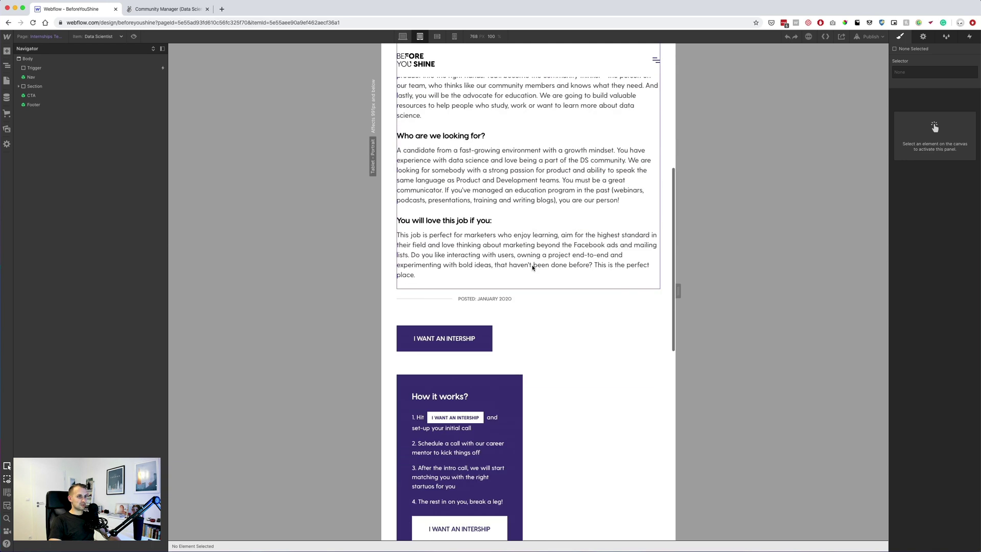
Set the column span of Internships Job Board Wrap in the Internships grid to 1
left_click(500, 213)
scroll(500, 213, "up", 5)
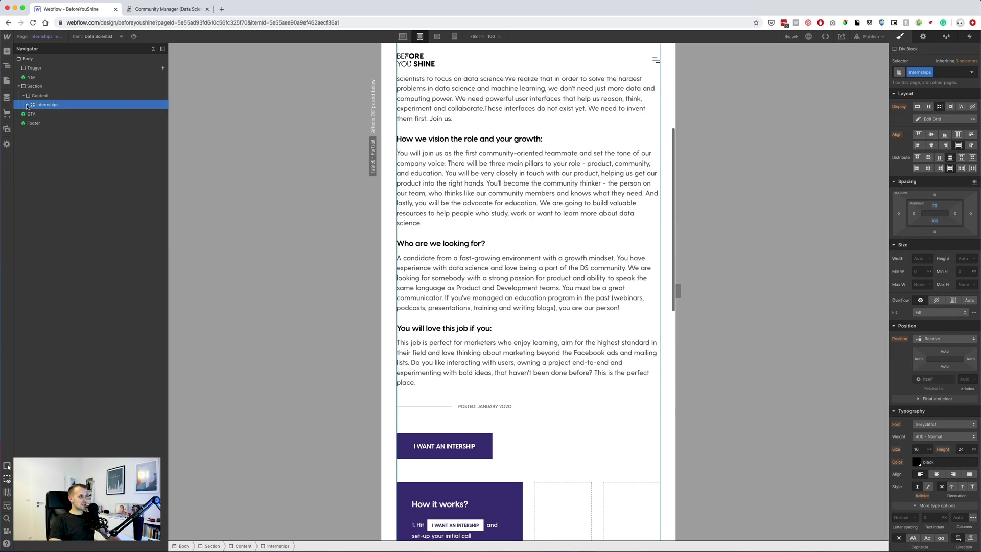
left_click(27, 105)
left_click(56, 114)
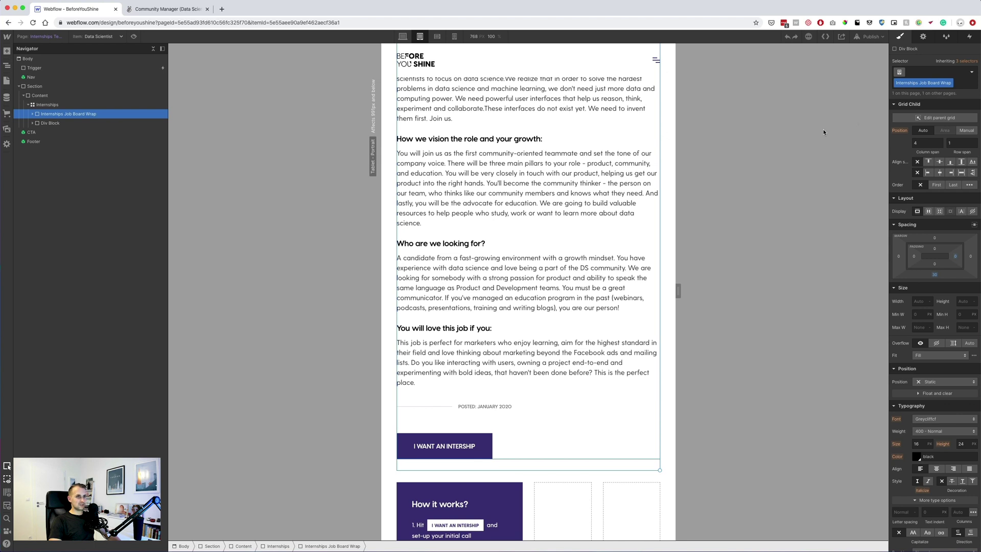
left_click(919, 142)
key("Return")
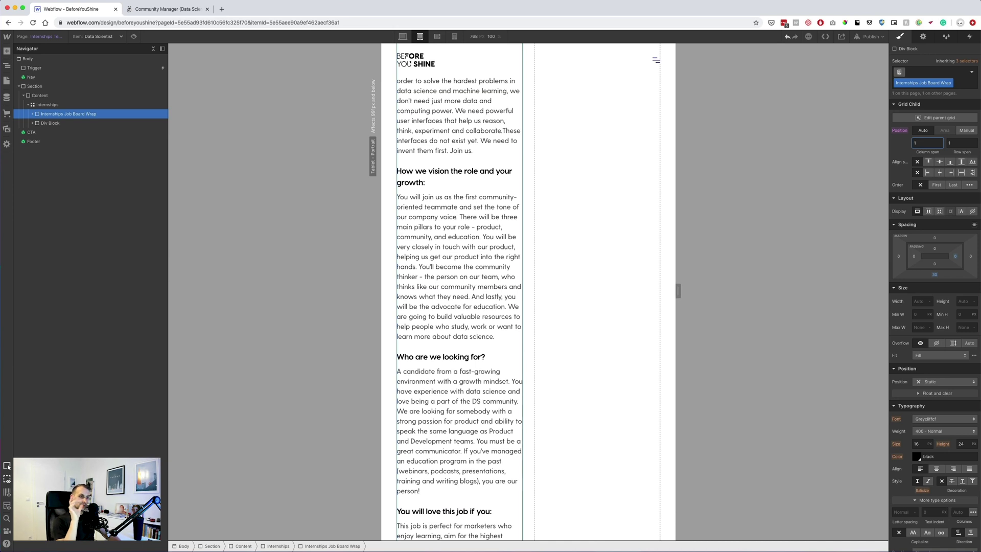
key("Down")
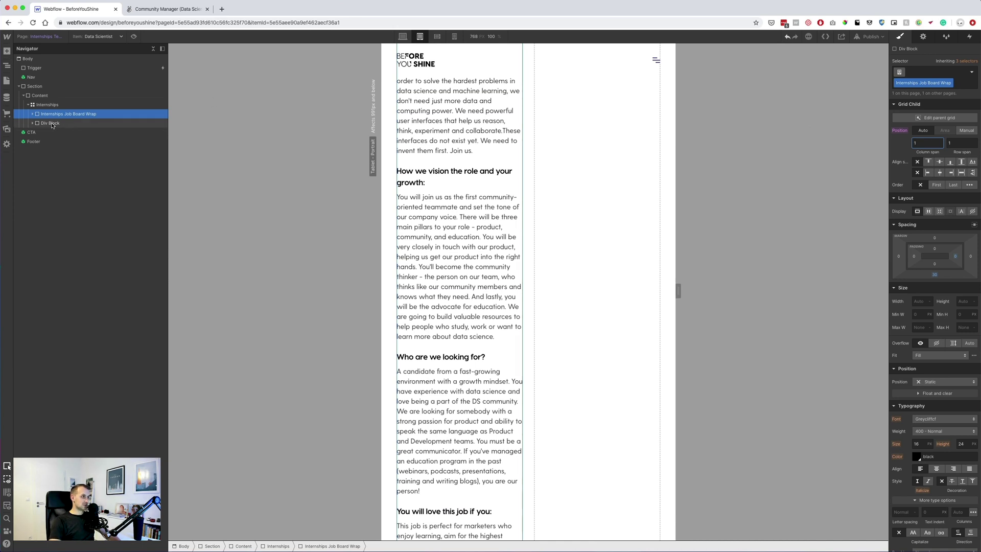
Set the column span of the Div Block below Internships Job Board Wrap to 1 and check the tablet layout up to 991 px wide
left_click(921, 133)
type("1")
key("Return")
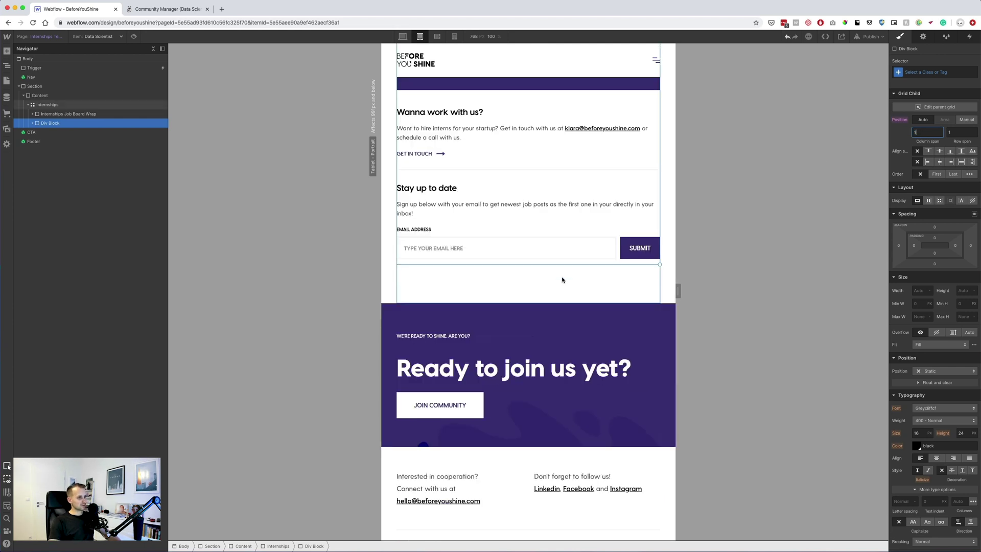
scroll(562, 280, "up", 10)
scroll(562, 280, "up", 5)
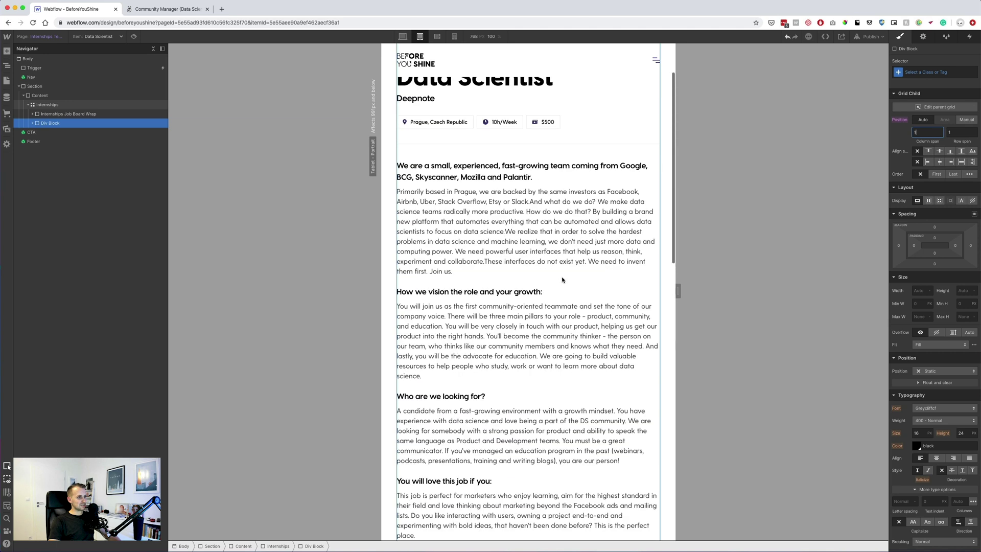
scroll(562, 280, "down", 3)
scroll(561, 279, "up", 3)
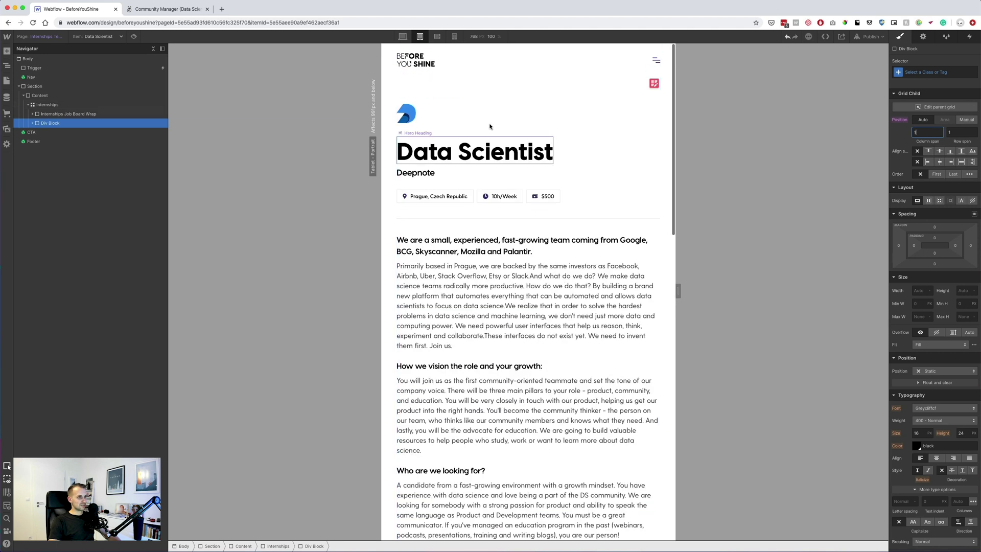
left_click_drag(674, 289, 750, 288)
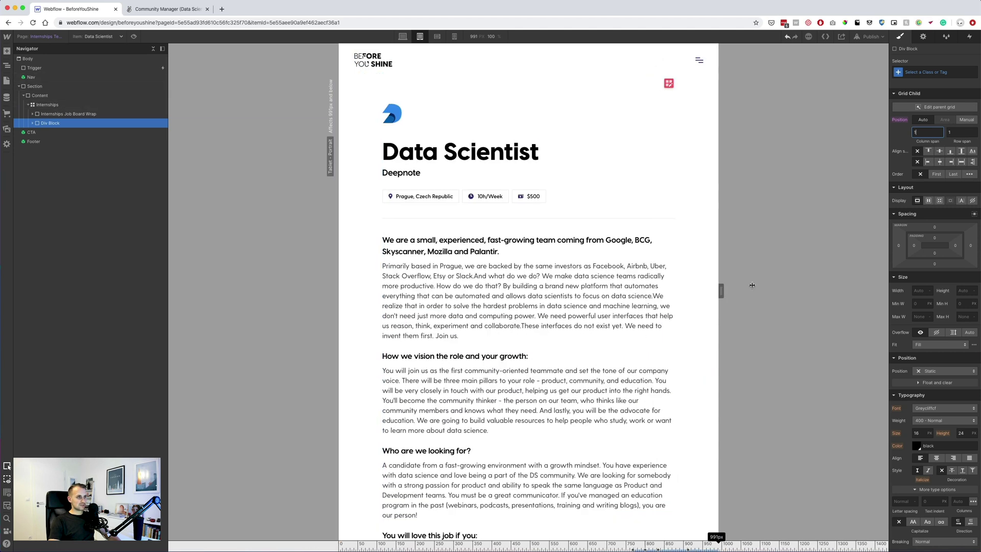
At the phone landscape breakpoint, change Position Tags Wrap to a grid with two columns and two rows
left_click(439, 36)
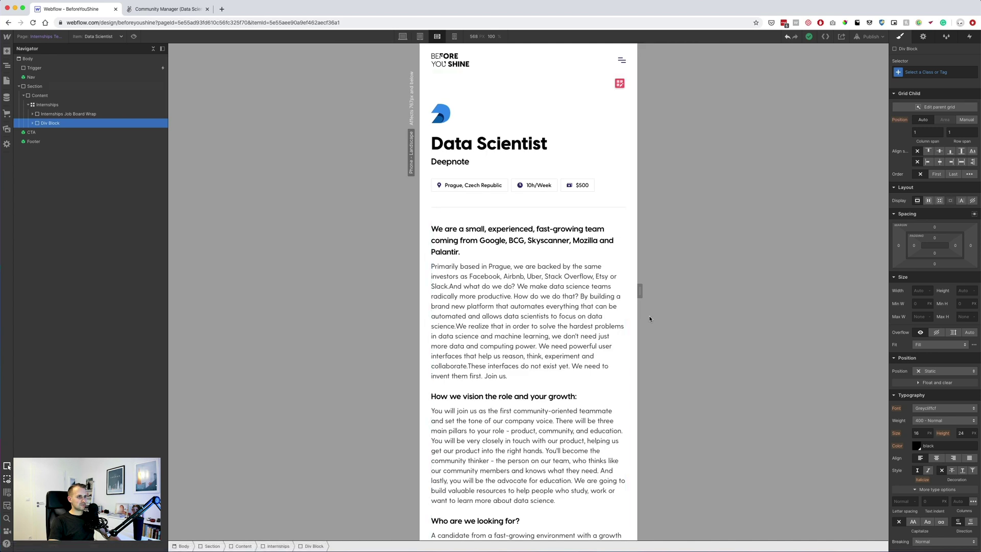
mouse_move(639, 291)
left_mouse_down()
mouse_move(605, 293)
mouse_move(690, 289)
mouse_move(610, 292)
mouse_move(643, 290)
left_mouse_up()
left_click(577, 185)
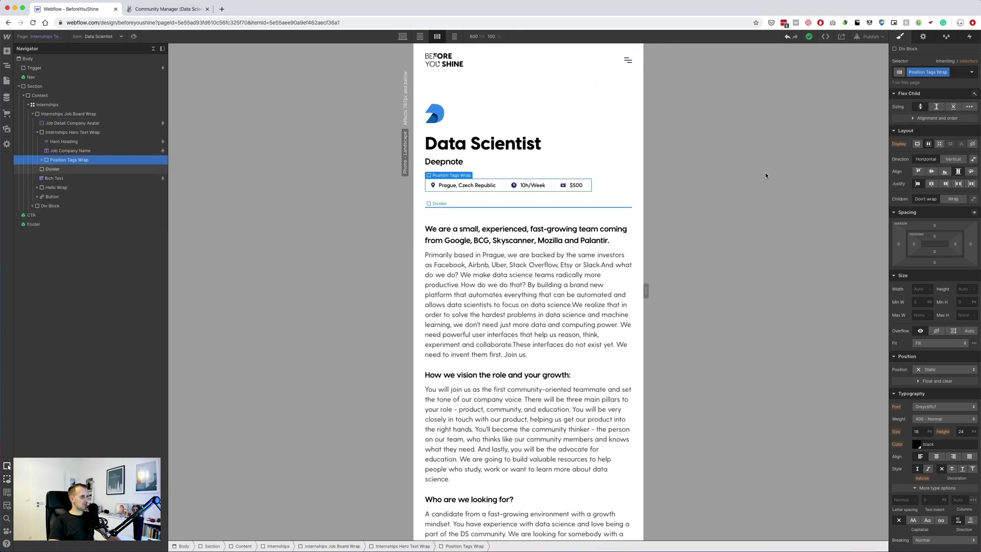
left_click(941, 143)
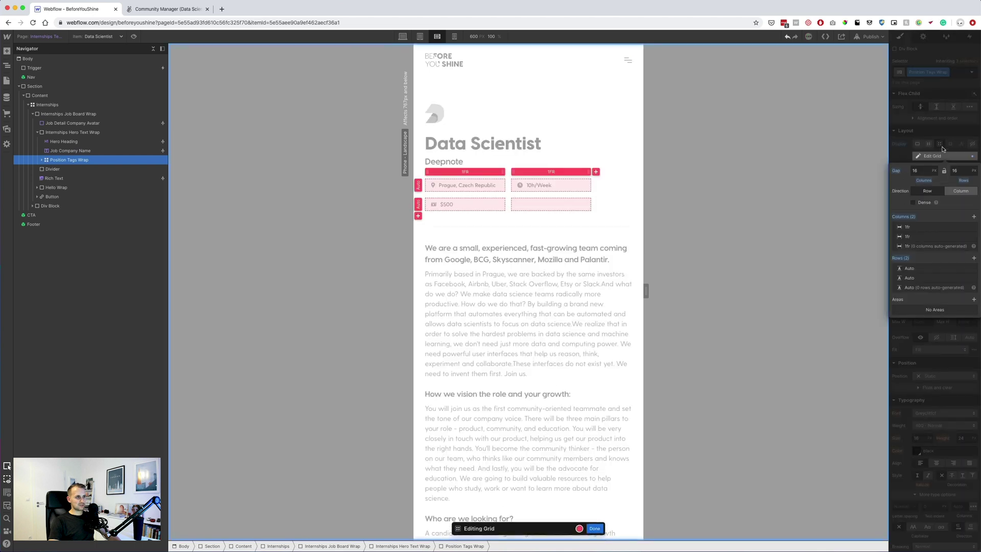
left_click(595, 528)
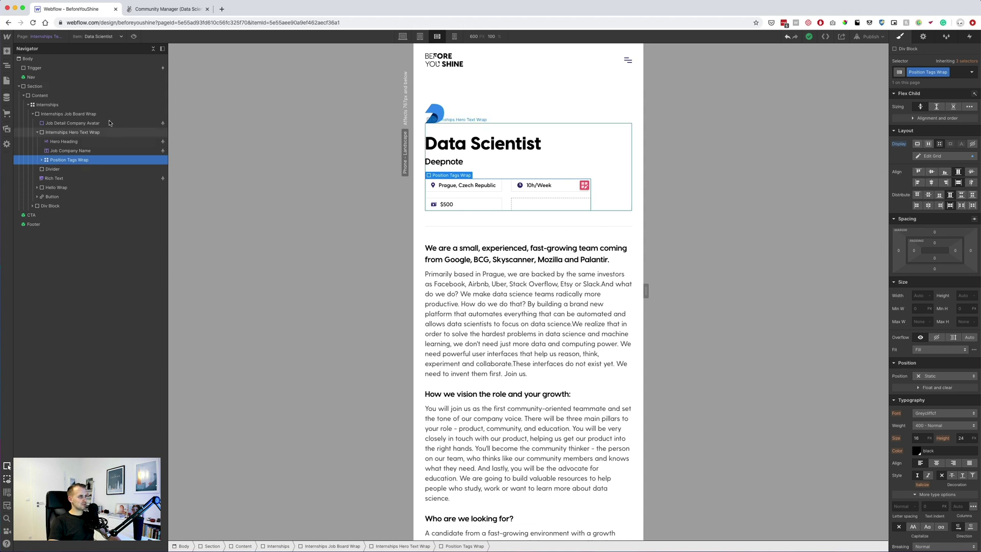
Set the alignment of Internships Hero Text Wrap to stretch so the tags grid fills the full content width
left_click(70, 133)
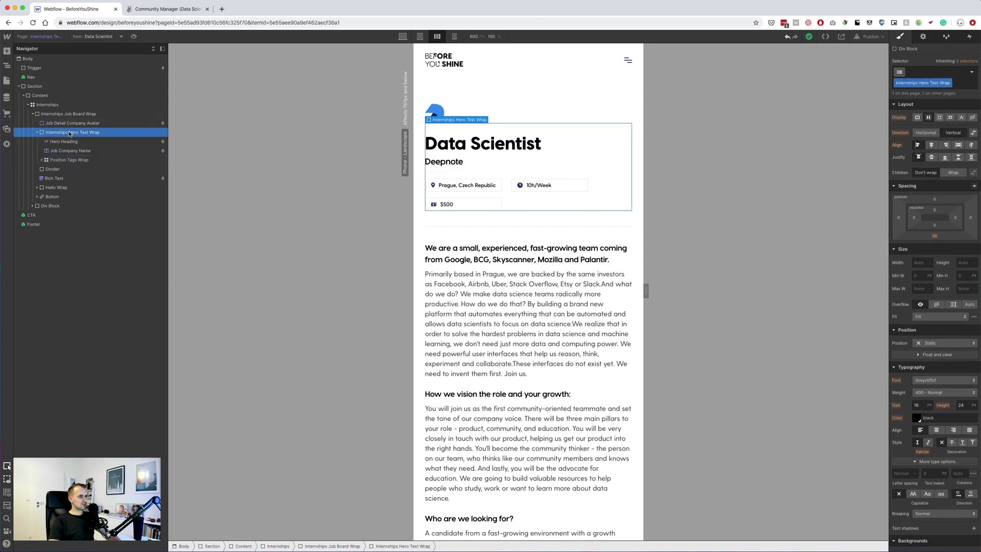
left_click(959, 145)
left_click(511, 217)
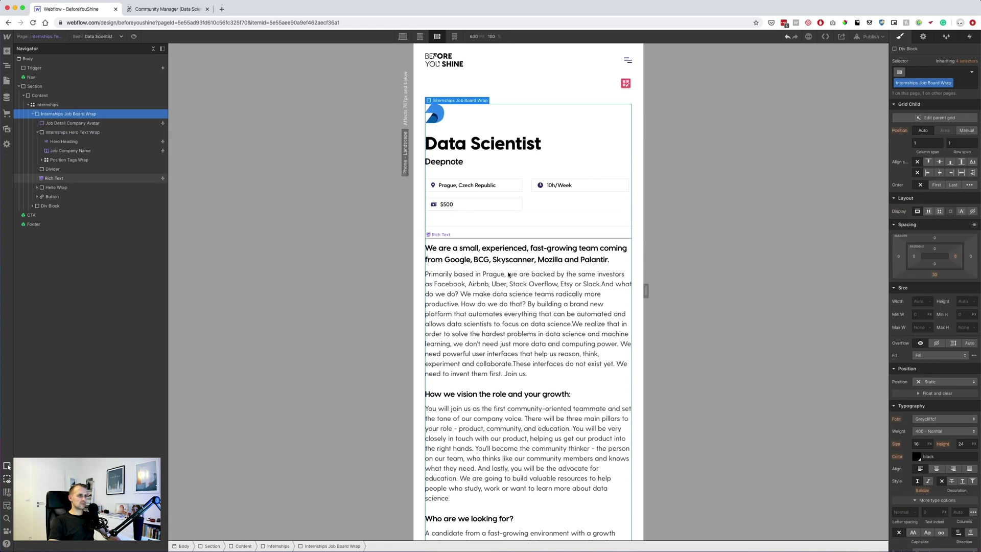
At the phone portrait breakpoint, reduce the Position Tags Wrap grid to a single column by deleting its second column
left_click(789, 37)
left_click(551, 205)
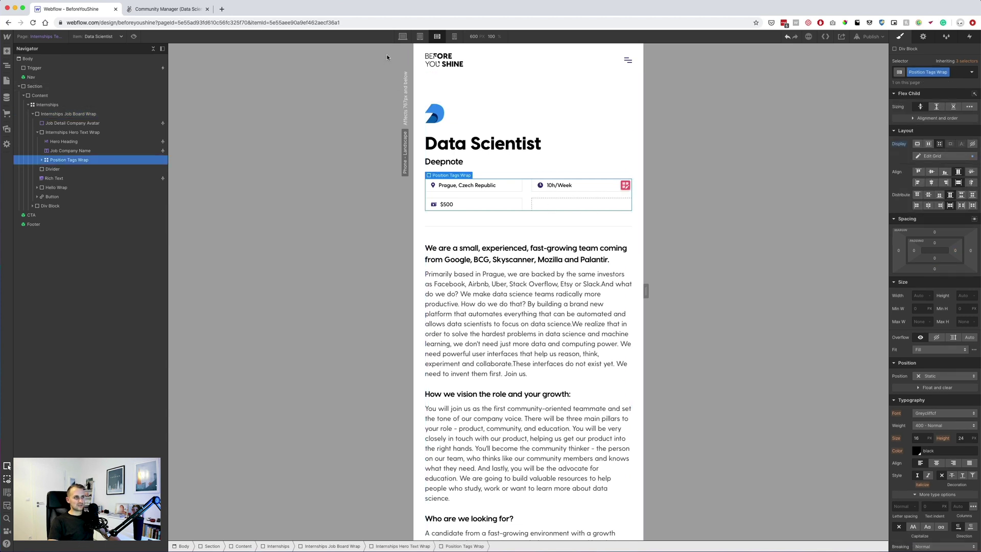
left_click(454, 36)
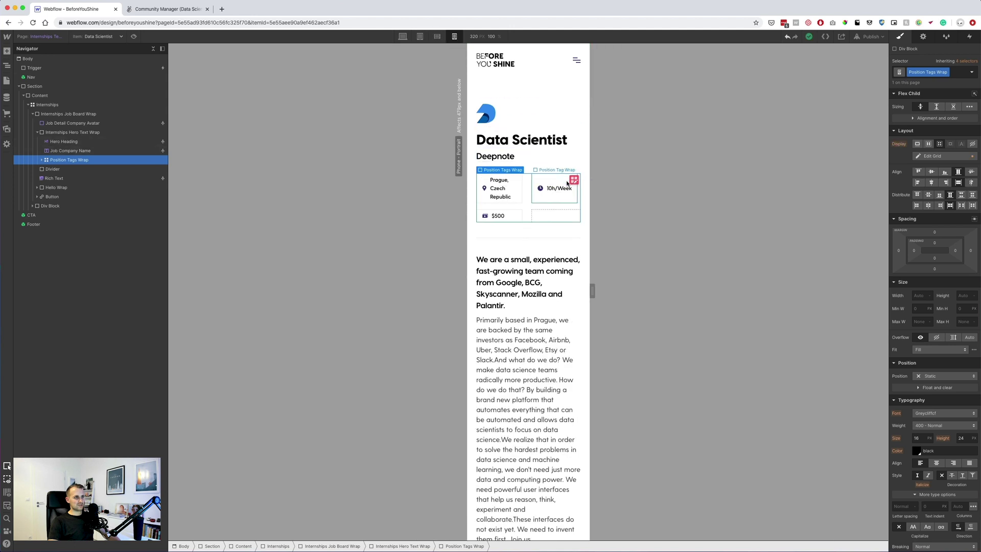
left_click(574, 180)
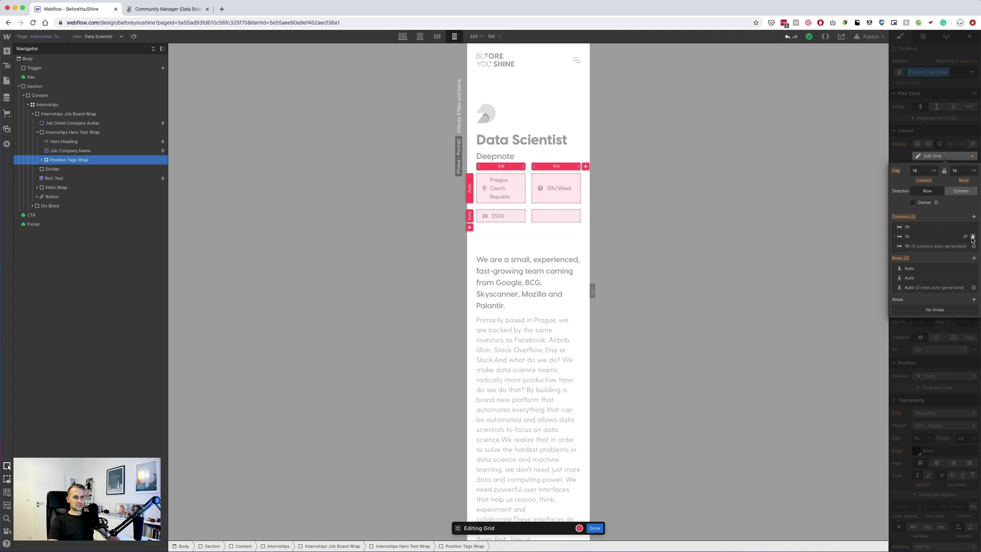
left_click(972, 237)
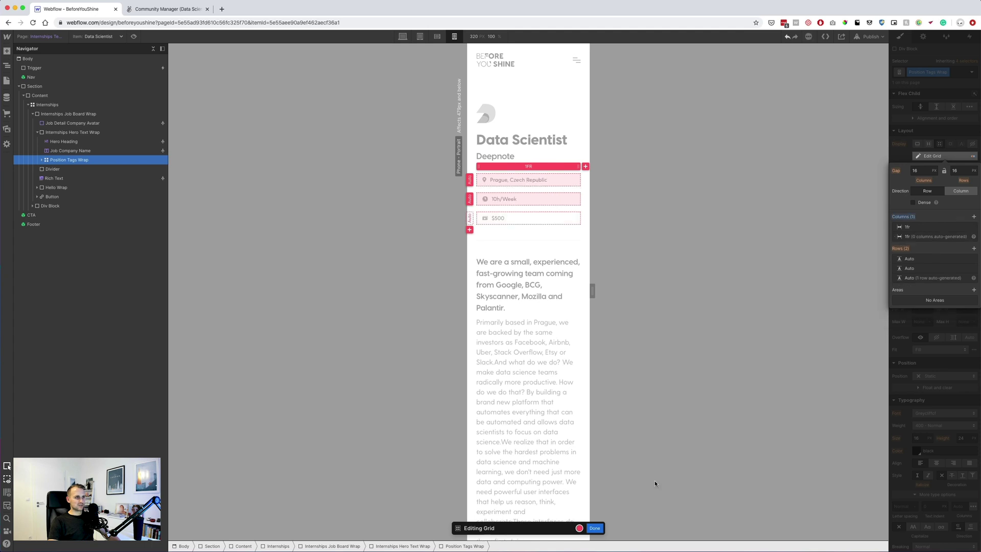
left_click(594, 527)
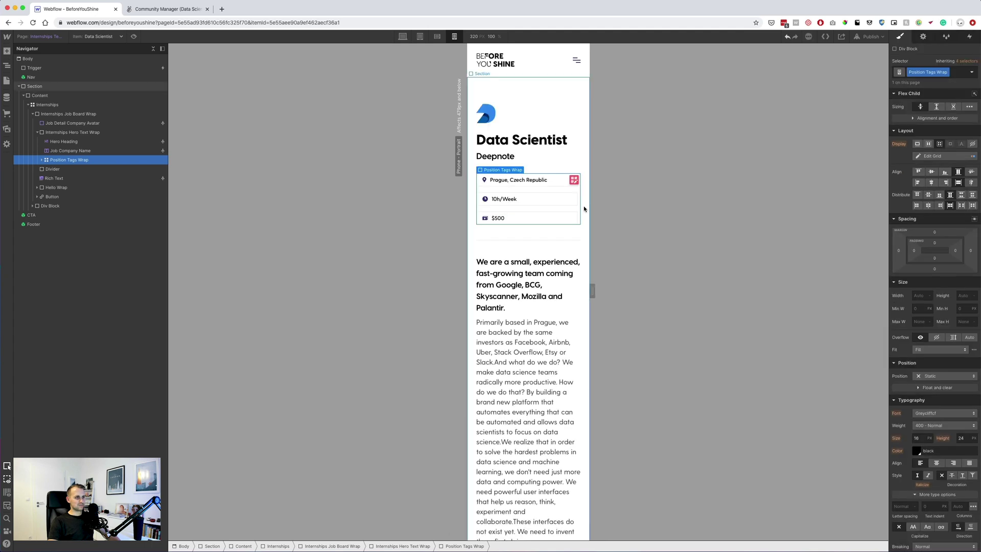
At the phone landscape breakpoint, set the column and row gaps of the Position Tags Wrap grid to 10 px
left_click(952, 159)
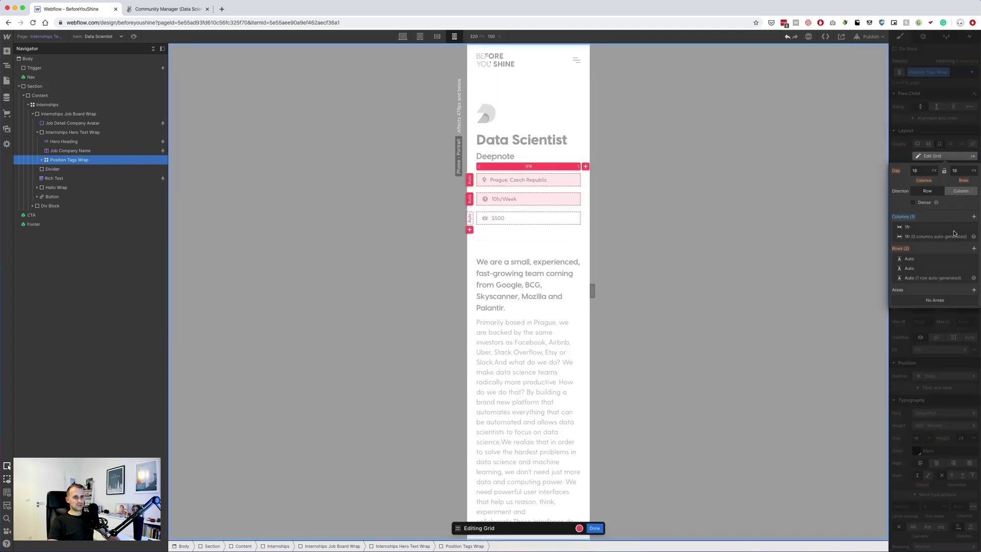
left_click(437, 36)
left_click(933, 172)
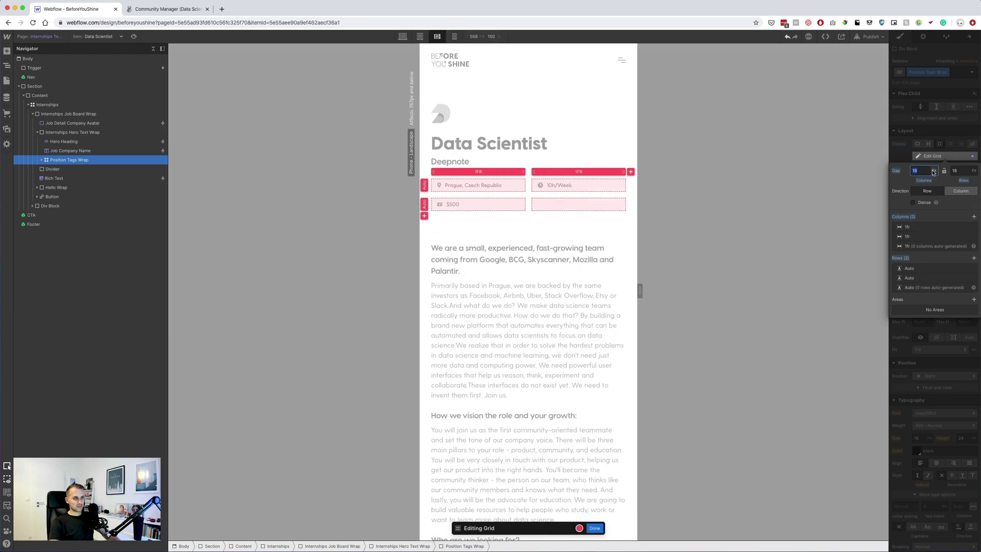
key("Down")
key("Tab")
key("Down")
key("Down")
key("Down")
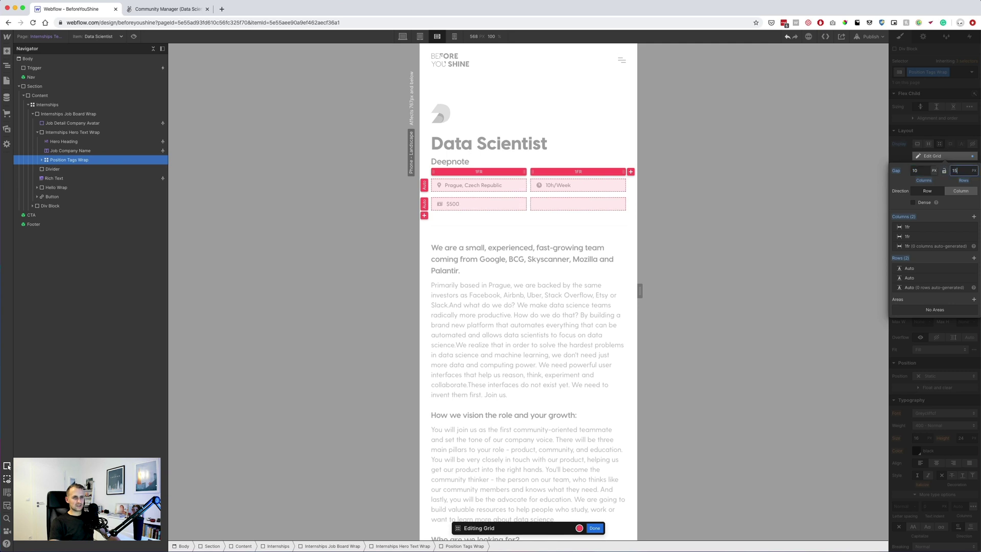
key("Down")
key("Down")
key("Down")
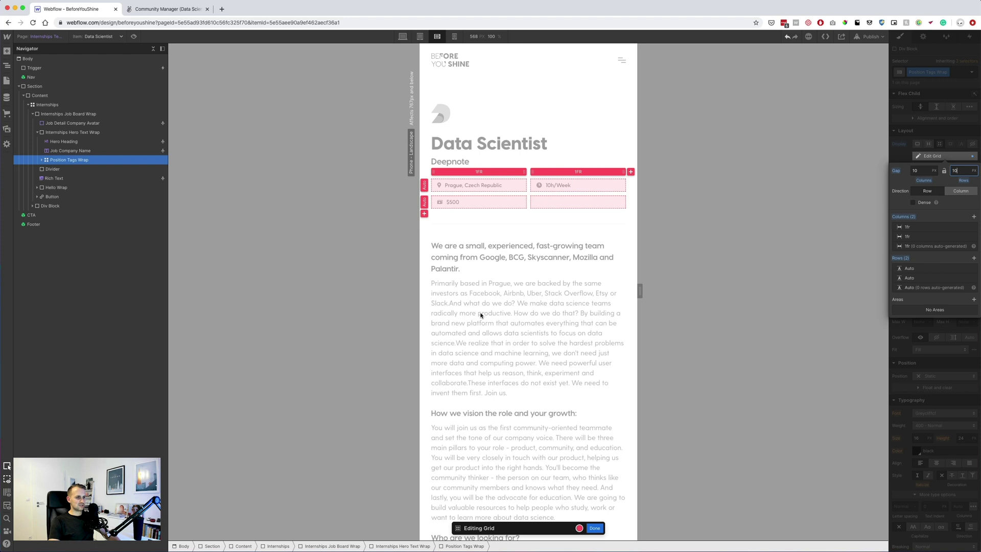
left_click(596, 529)
At the phone portrait breakpoint, set the row gap of the Position Tags Wrap grid to 4 px
left_click(454, 36)
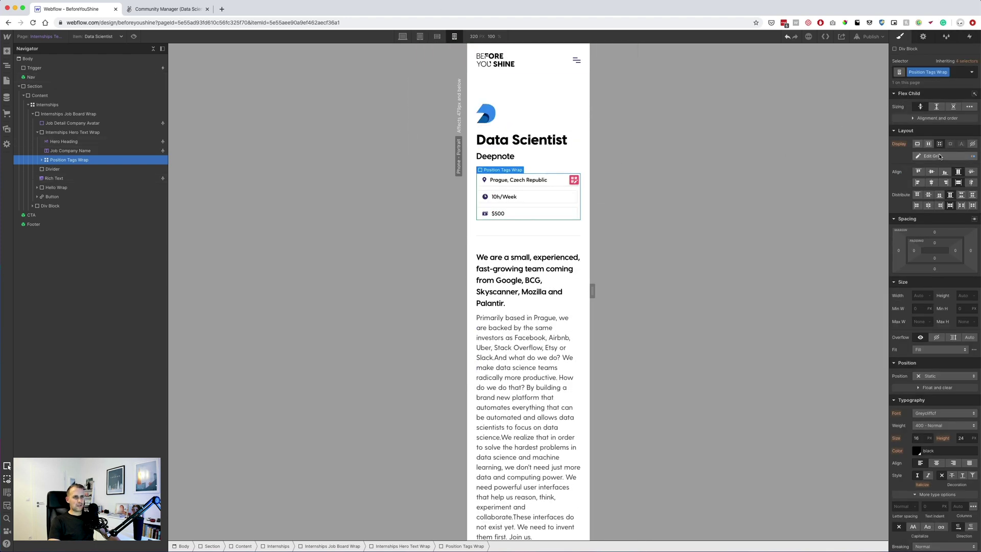
left_click(937, 155)
left_click(924, 171)
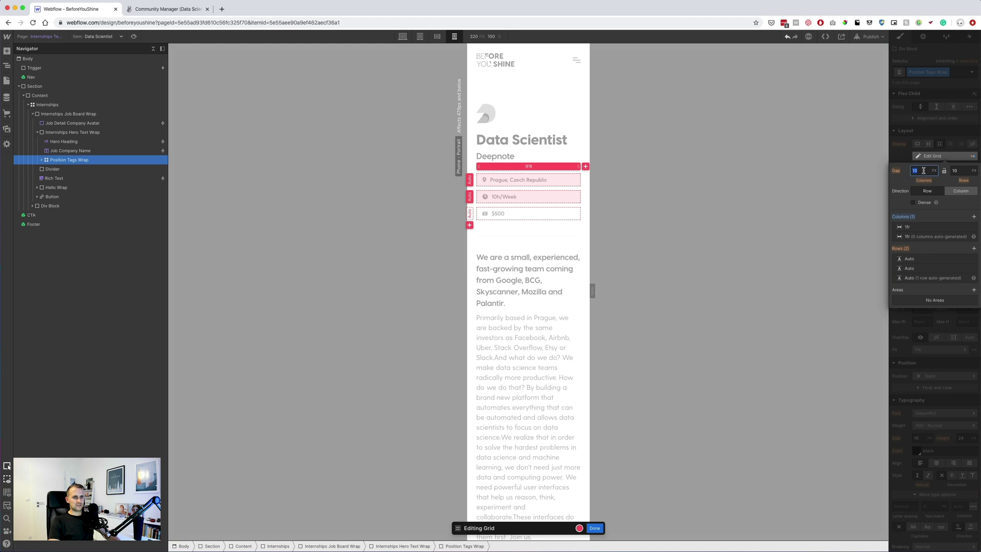
left_click(963, 171)
key("Down")
key("Down")
key("Down")
key("Down")
key("Down")
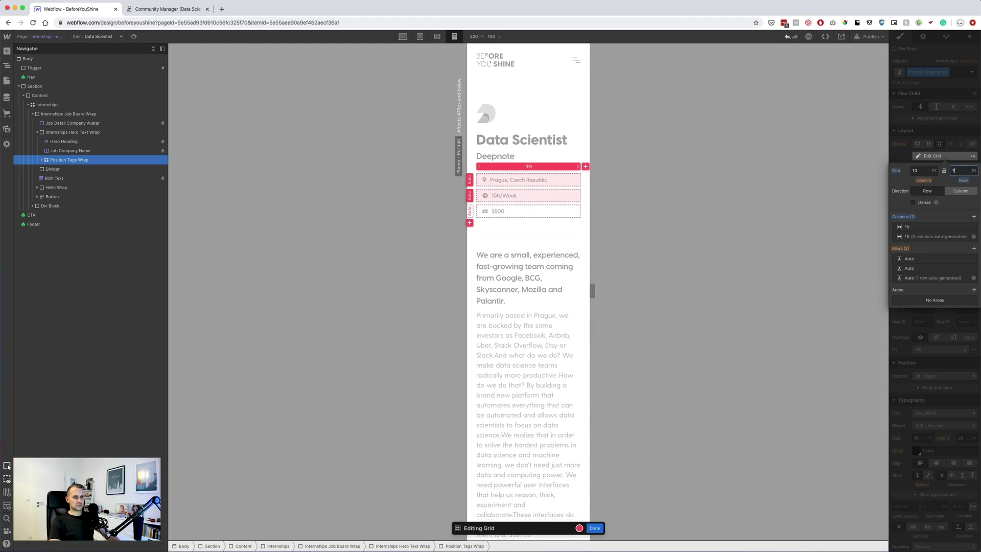
key("Down")
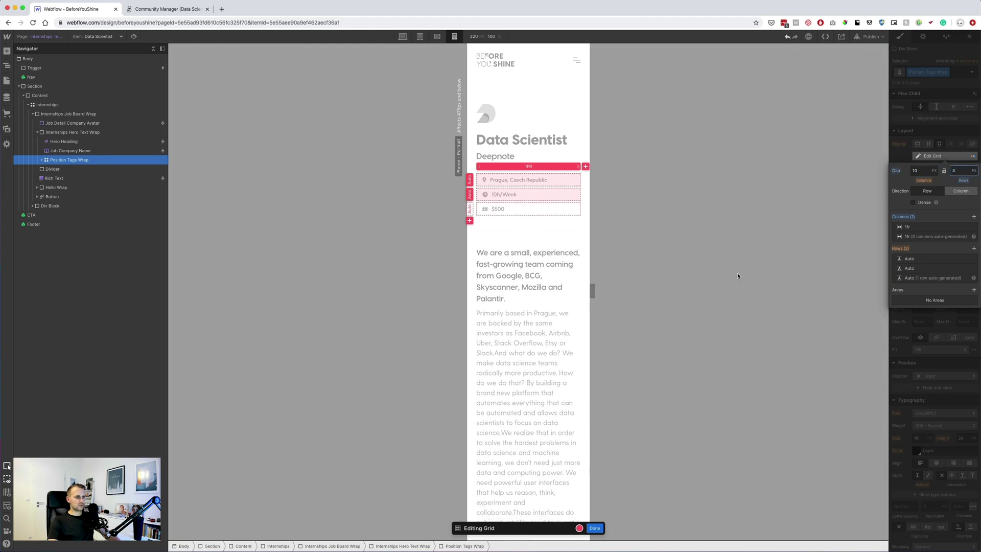
left_click(594, 528)
left_click(511, 240)
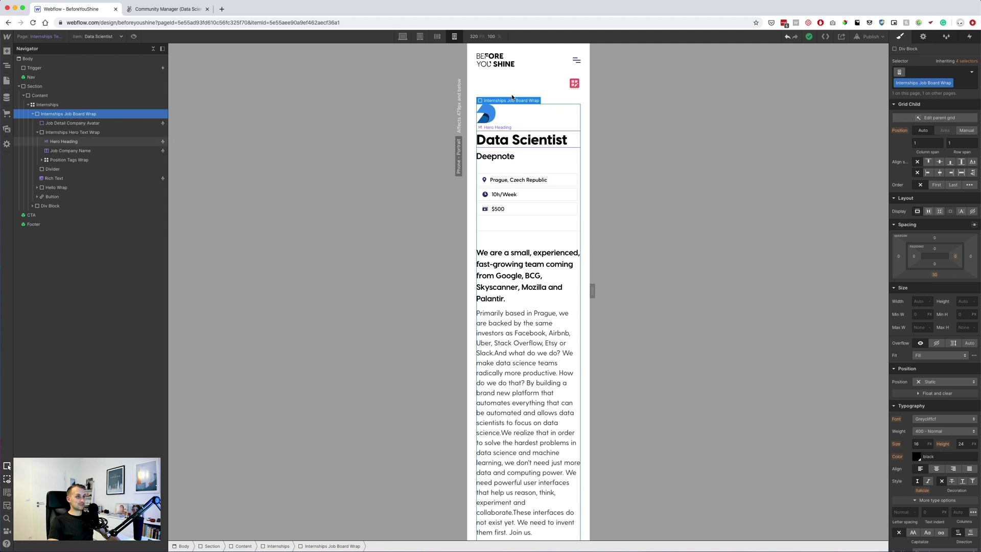
At the phone landscape breakpoint, widen the canvas to 767 px and reset the alignment of Internships Hero Text Wrap to its inherited value
left_click(438, 37)
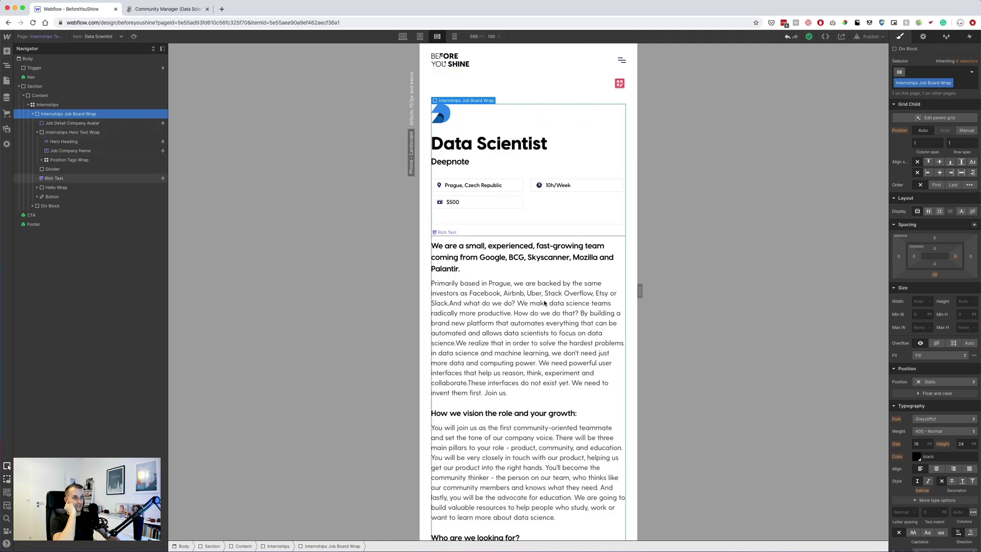
left_click_drag(639, 292, 699, 291)
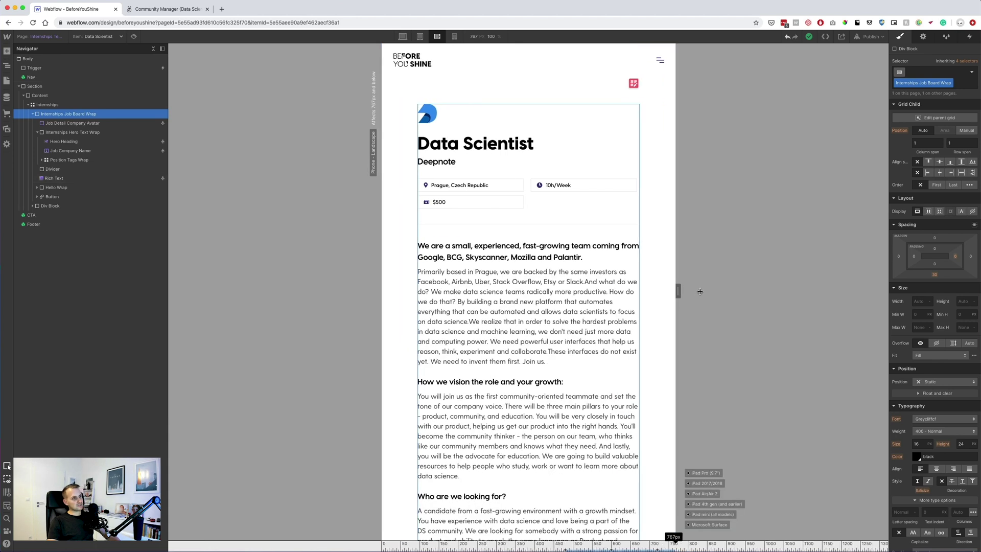
left_click(534, 200)
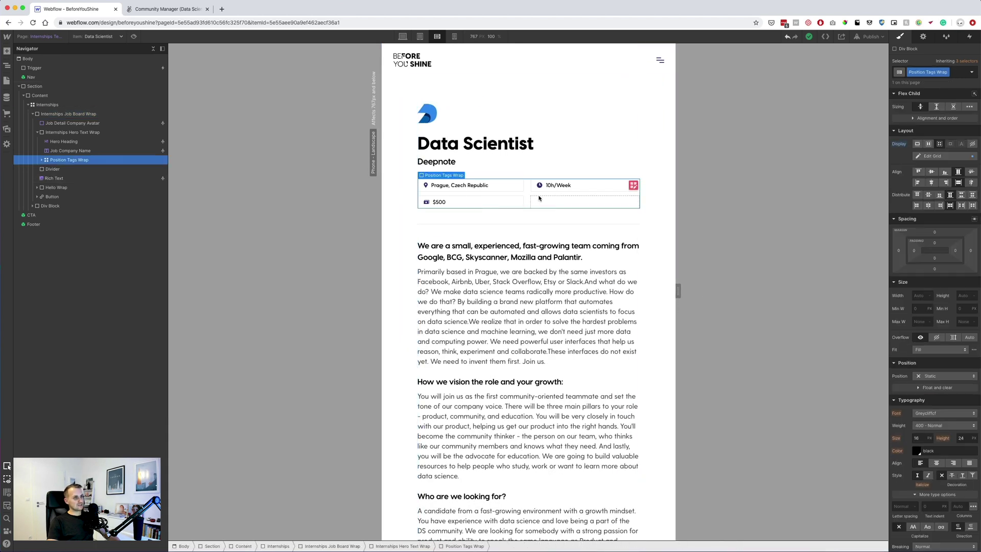
left_click(943, 156)
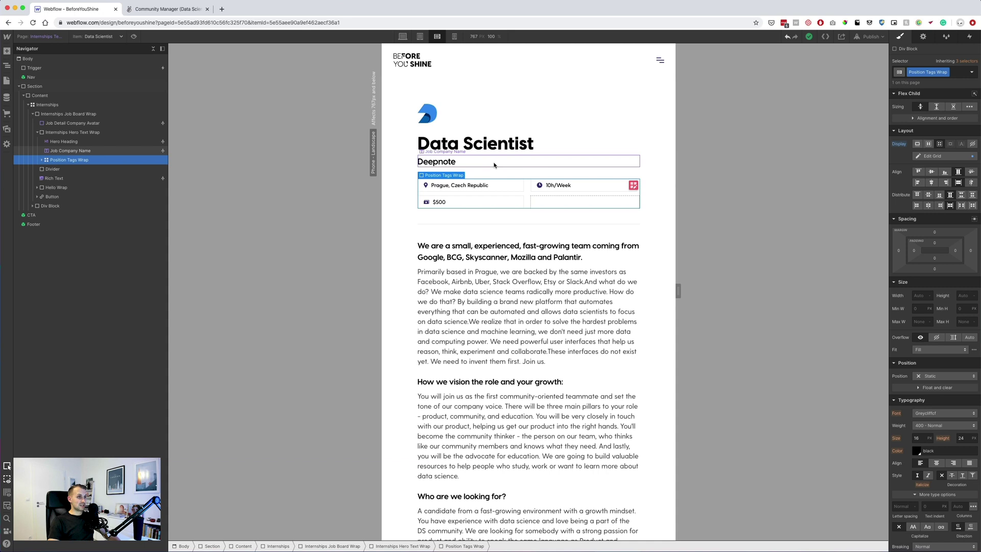
left_click(567, 143)
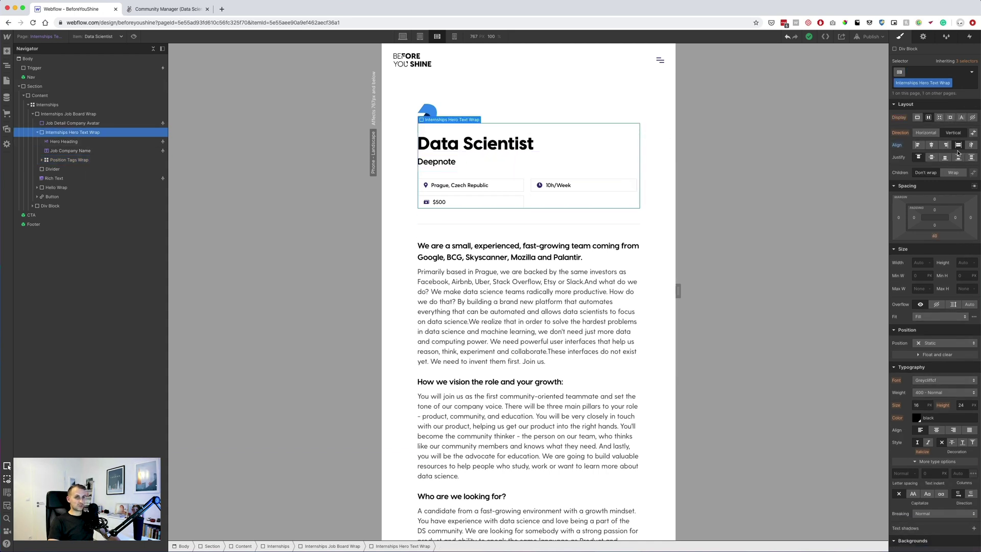
left_click(899, 146, "alt")
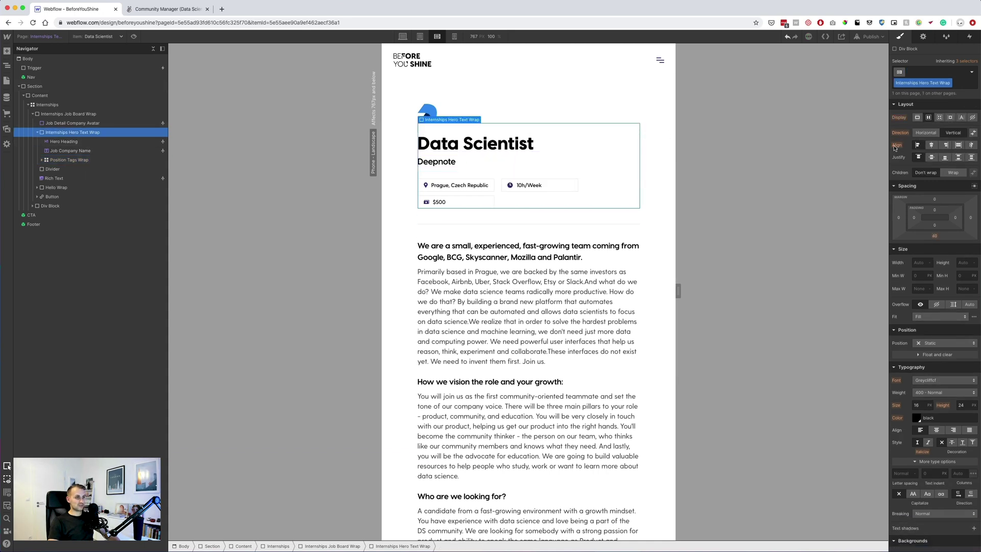
left_click(490, 227)
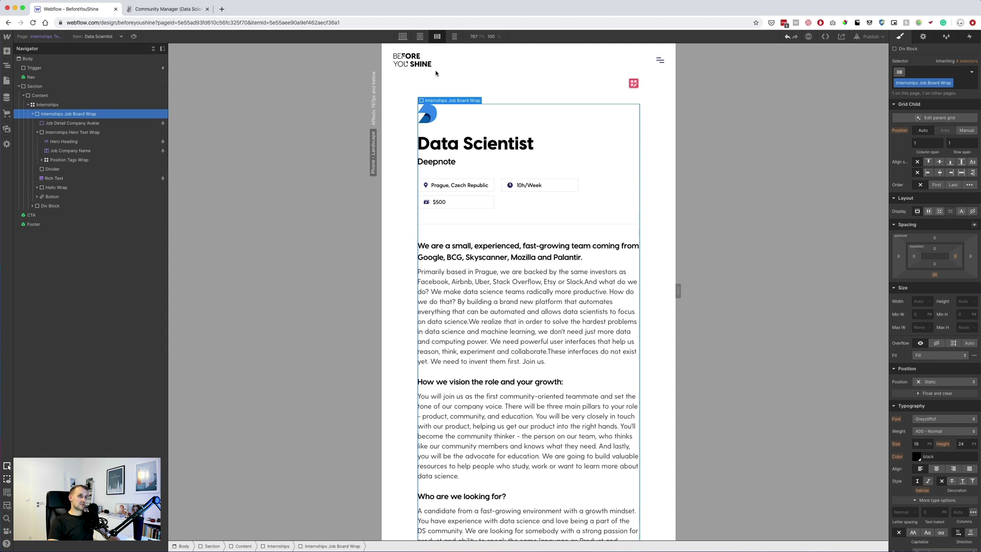
At the phone portrait breakpoint, set the alignment of Internships Hero Text Wrap to stretch
left_click(456, 36)
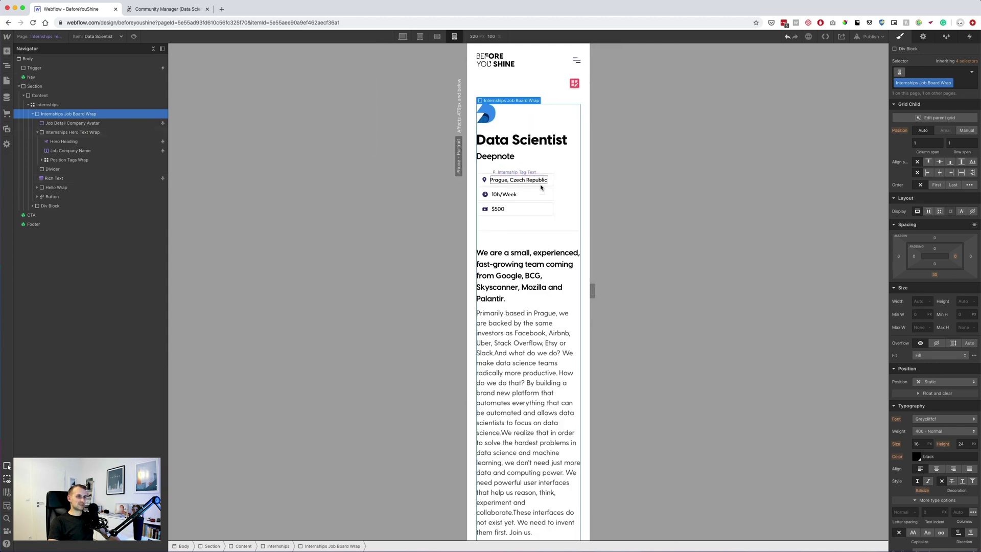
left_click(555, 190)
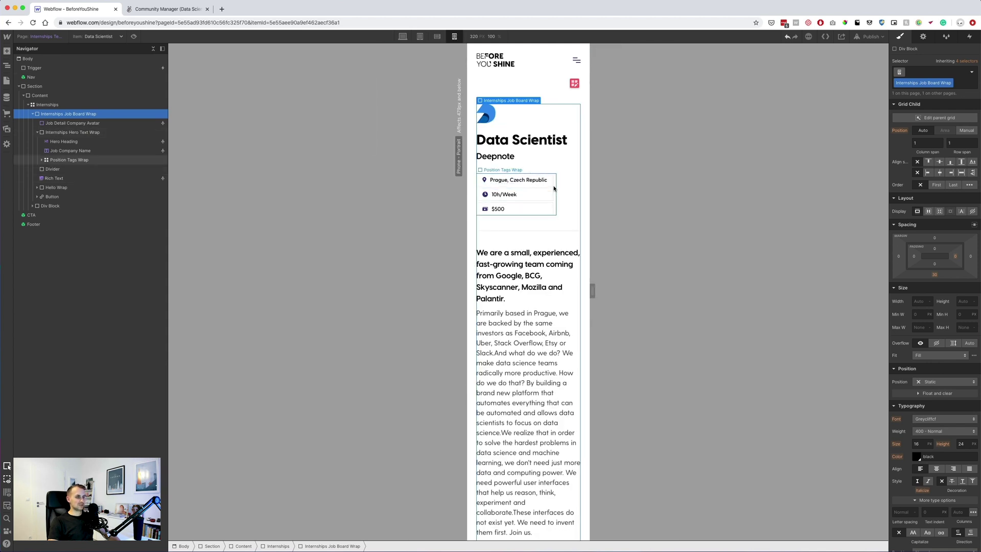
left_click(77, 132)
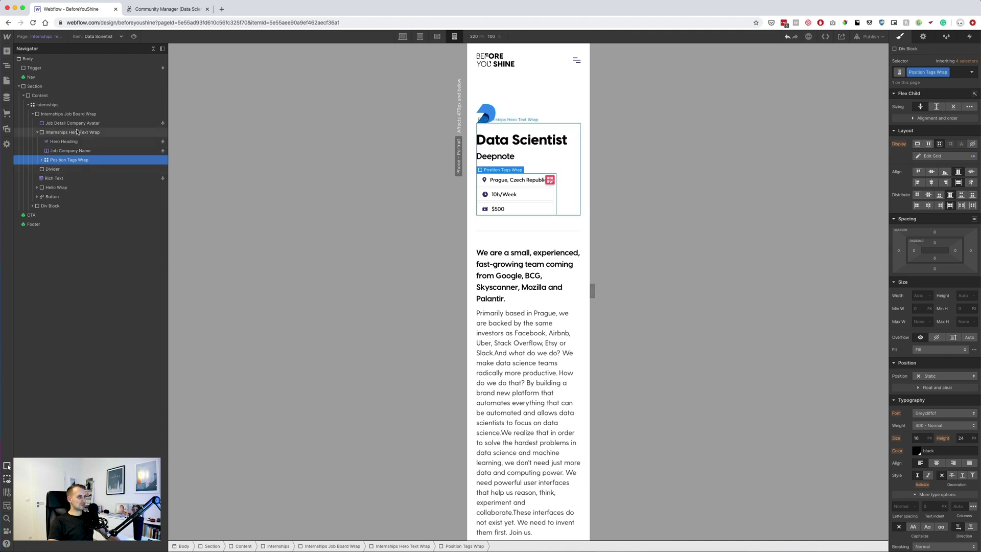
left_click(957, 146)
Set the right margin of Position Tag Wrap to 0 at the phone portrait breakpoint
left_click(553, 184)
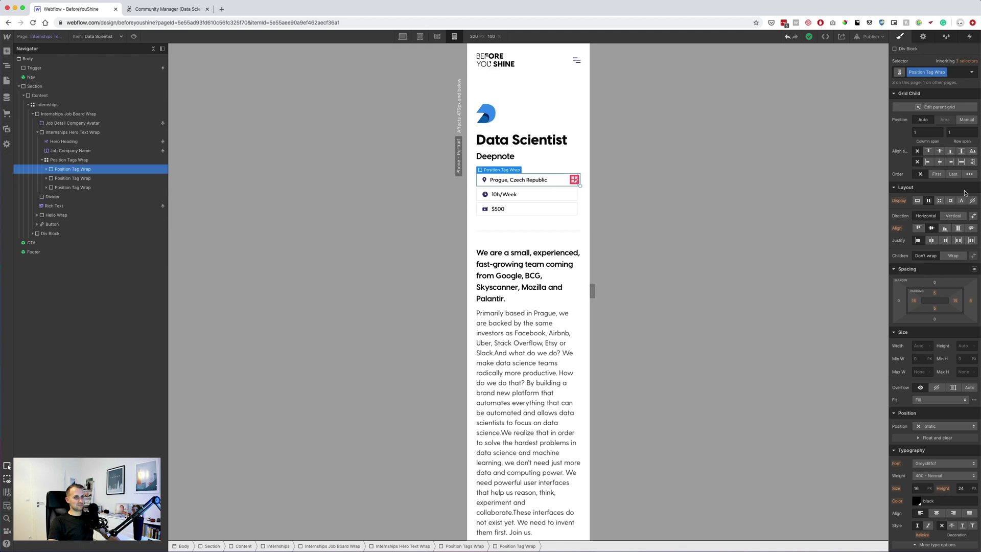
left_click(971, 301)
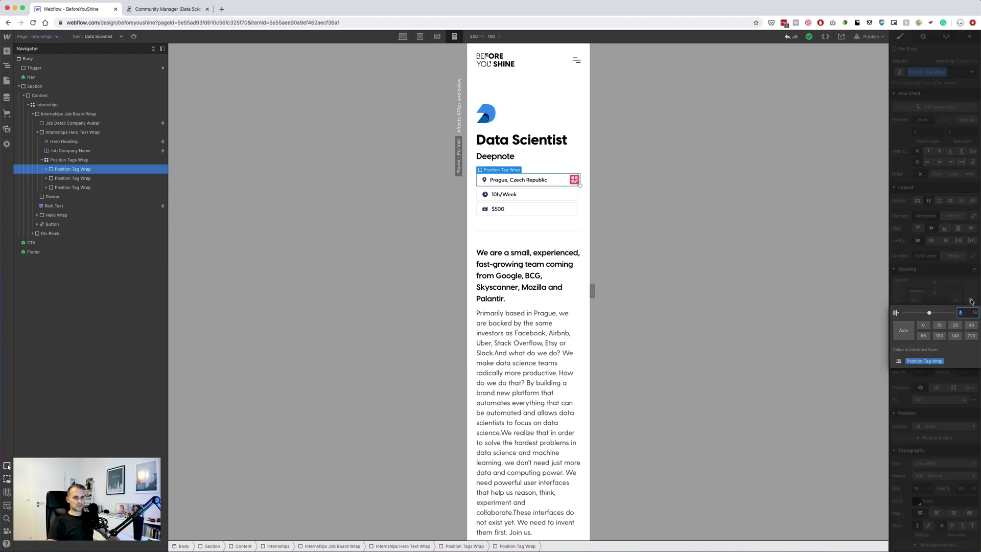
type("0")
key("Return")
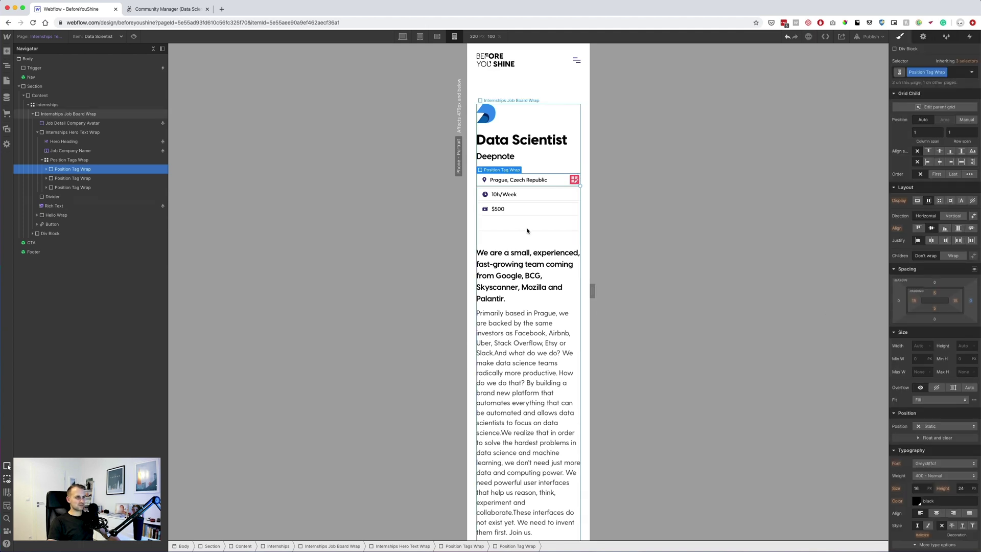
Examine the job description, posted date and How it works block at the phone landscape and portrait breakpoints
scroll(527, 248, "down", 10)
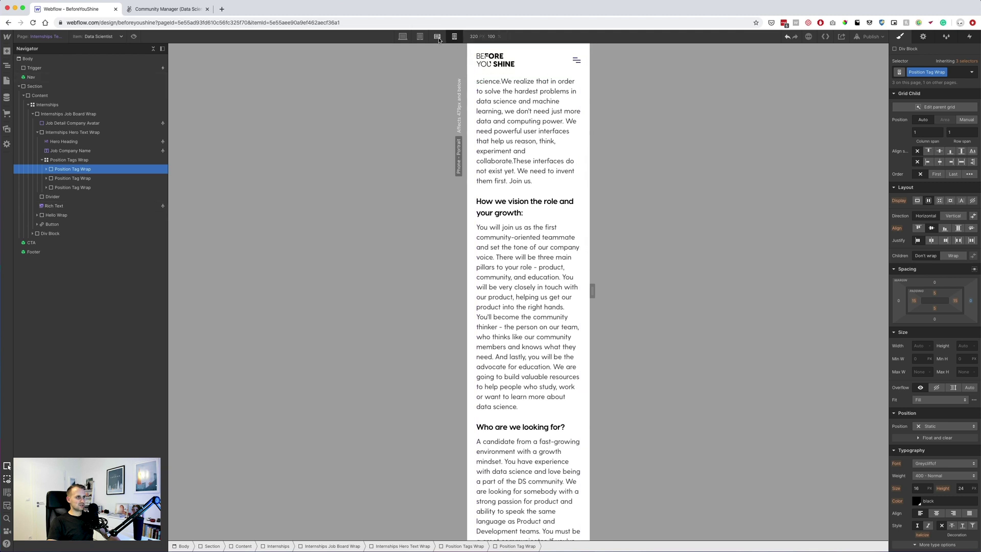
left_click(437, 36)
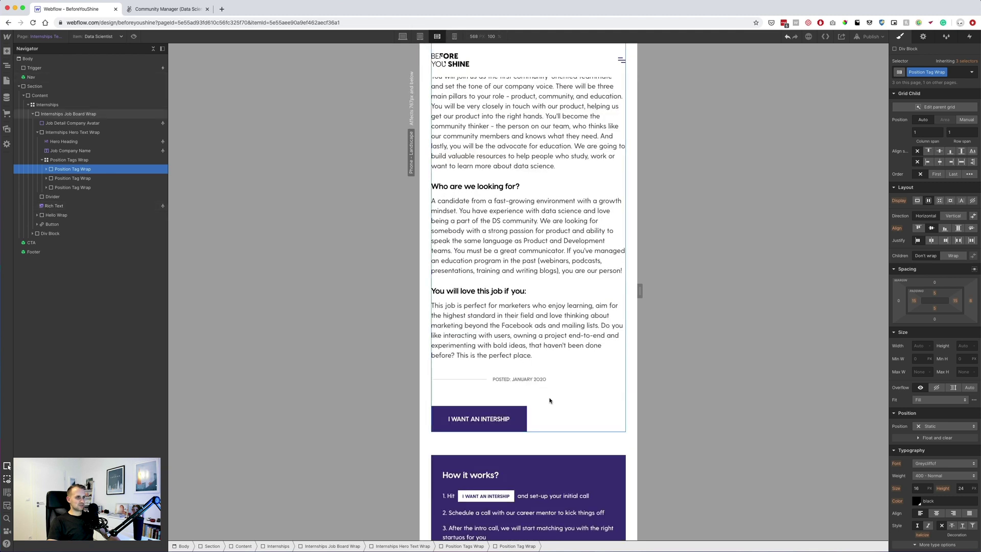
scroll(549, 400, "down", 15)
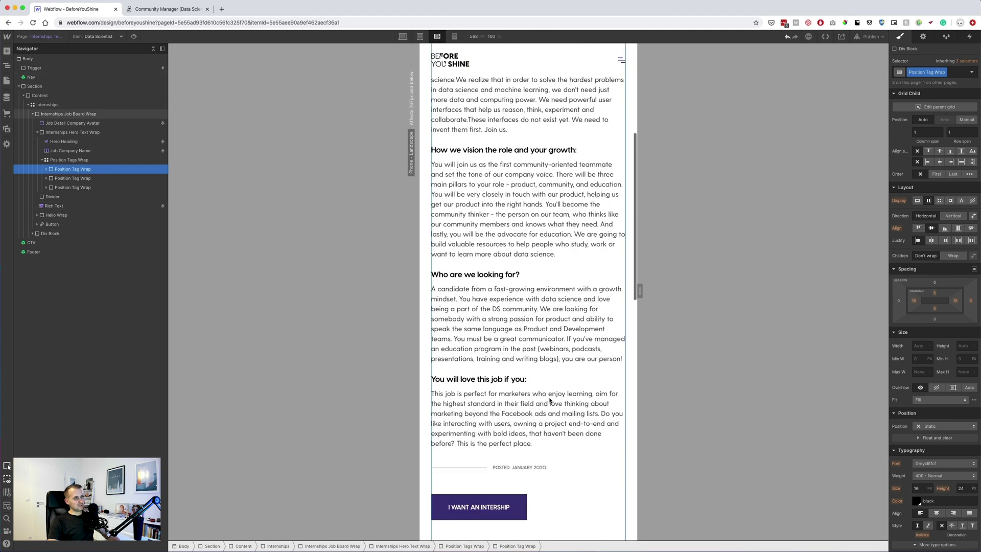
scroll(549, 400, "down", 5)
scroll(549, 400, "up", 4)
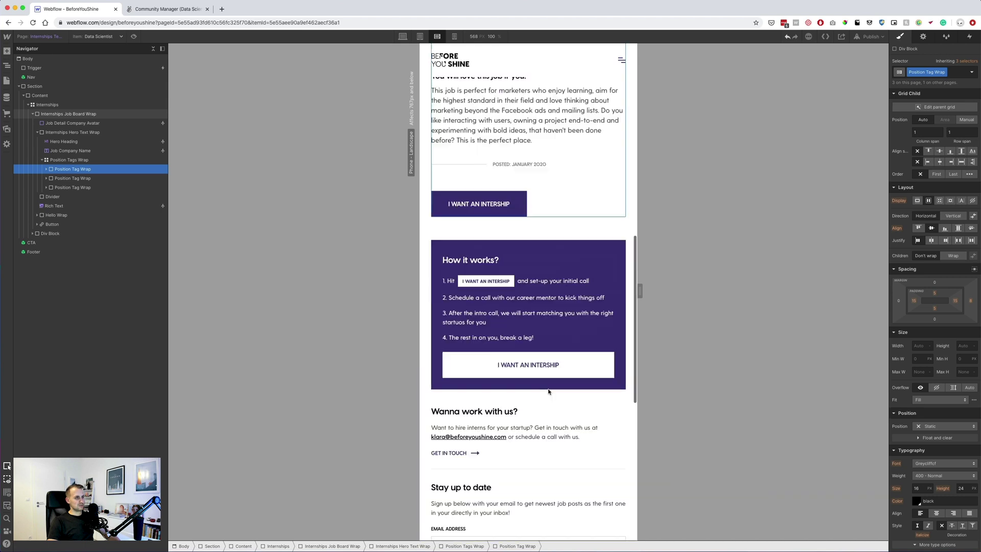
left_click(453, 37)
scroll(506, 327, "down", 6)
scroll(506, 327, "up", 6)
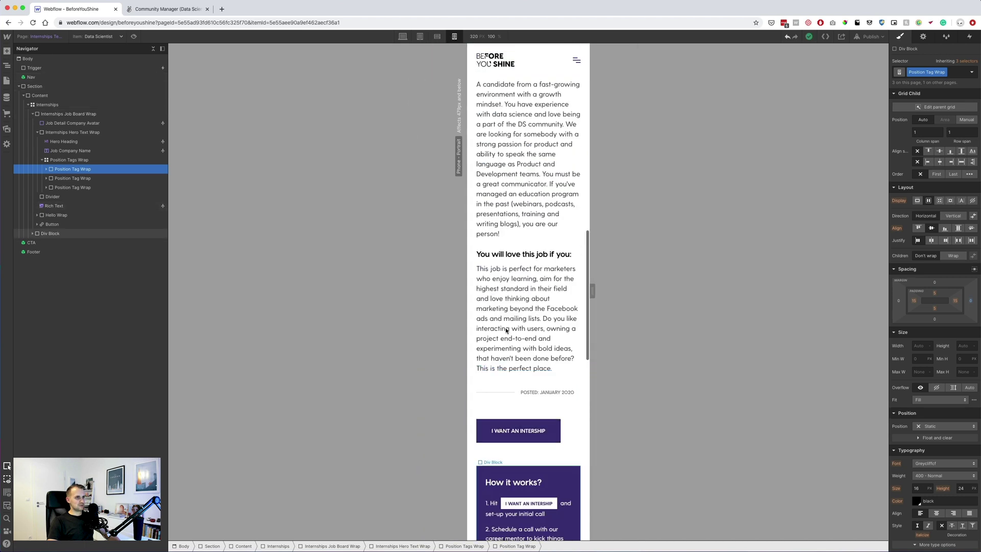
At the phone portrait breakpoint, add the existing Blog Divider Deco combo class to Hero Divider Deco in the posted-date row
left_click(516, 391)
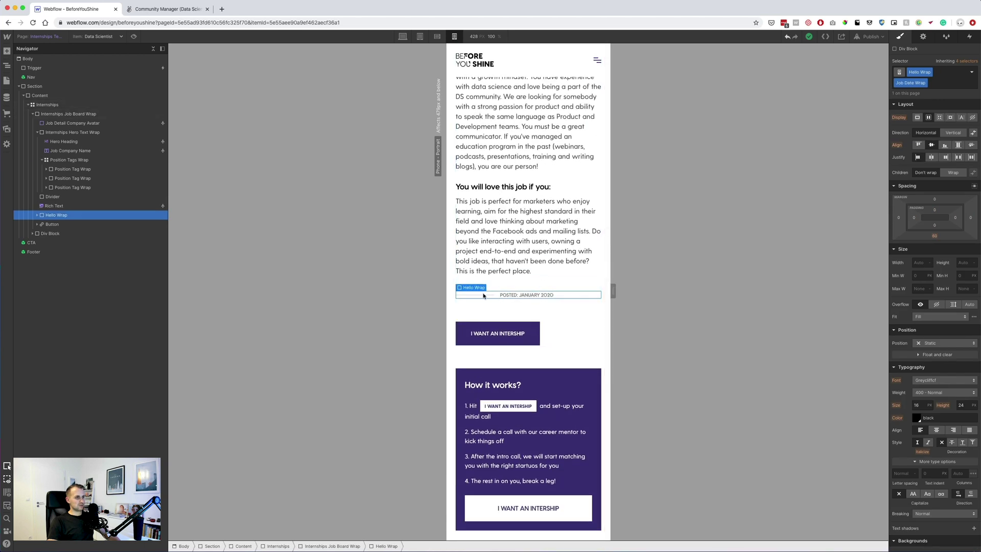
left_click(482, 295)
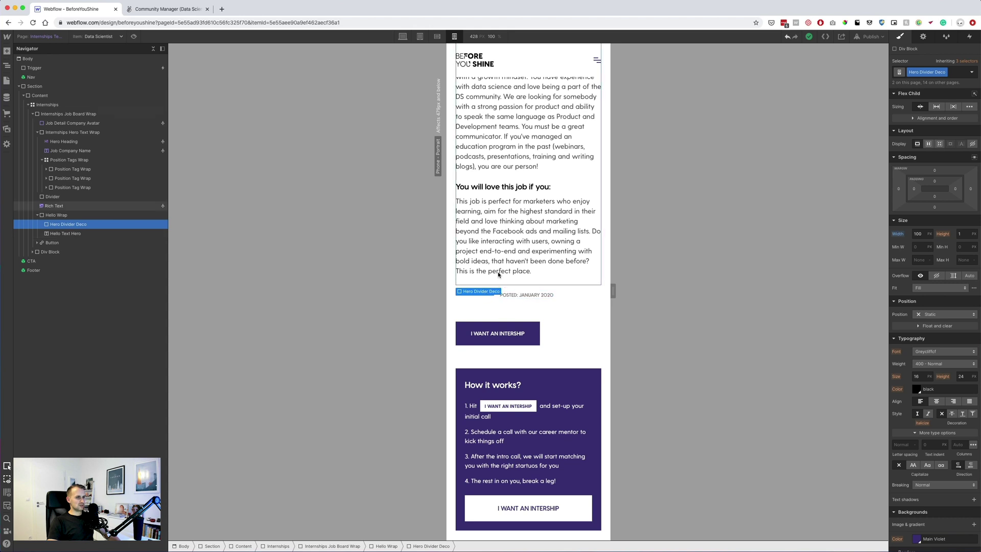
scroll(498, 274, "down", 1)
left_click(954, 74)
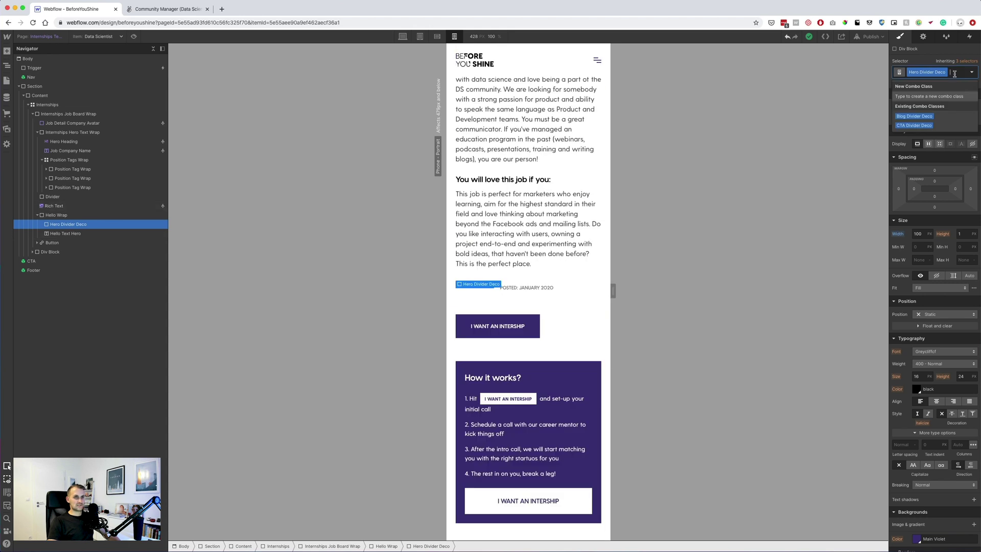
left_click(918, 117)
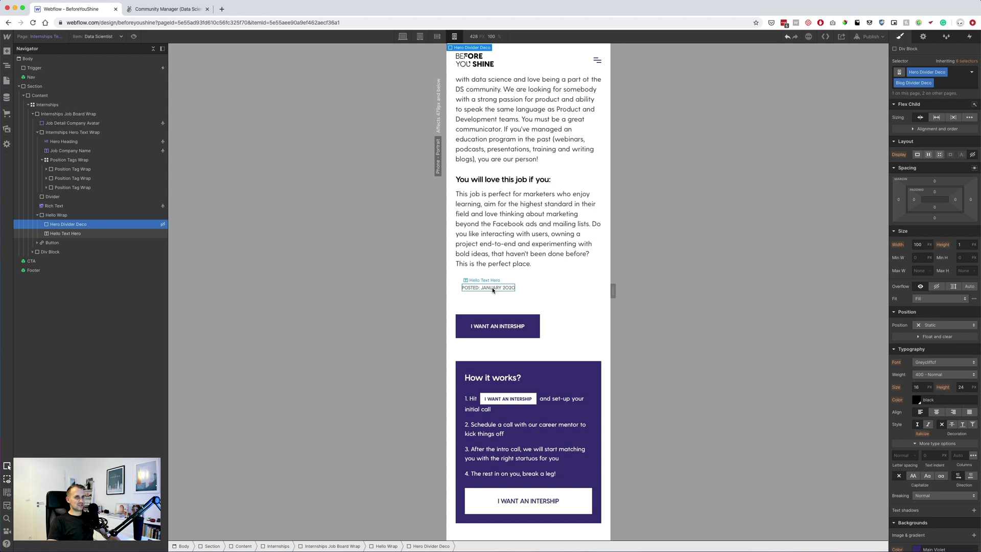
Try the CTA Divider Deco combo class on the posted-date divider and restore Blog Divider Deco in its place
left_click(939, 84)
key("BackSpace")
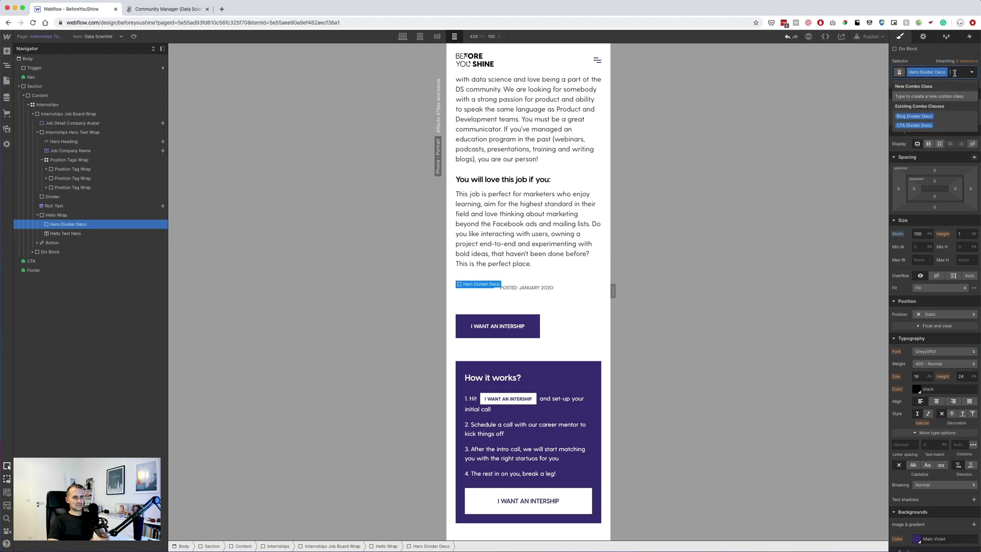
left_click(919, 125)
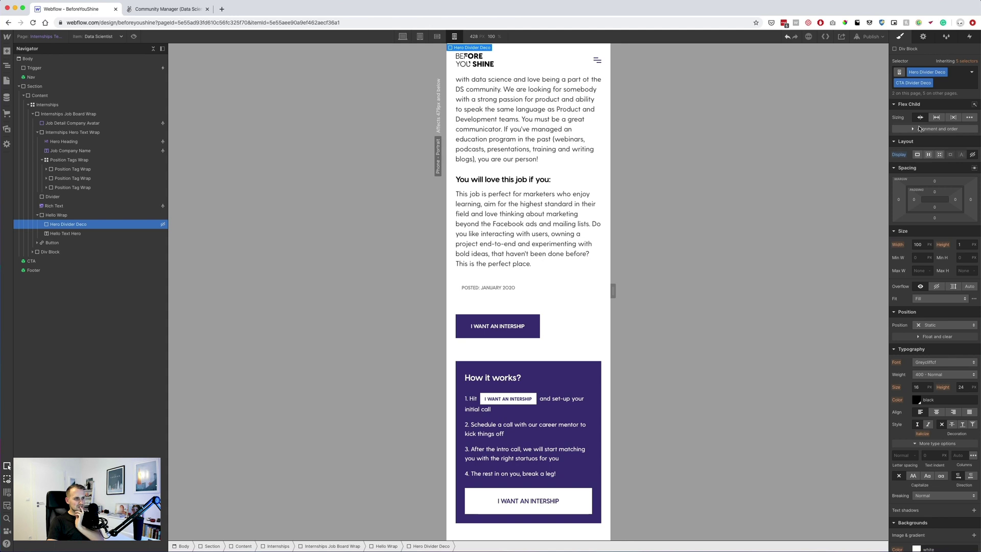
left_click(936, 85)
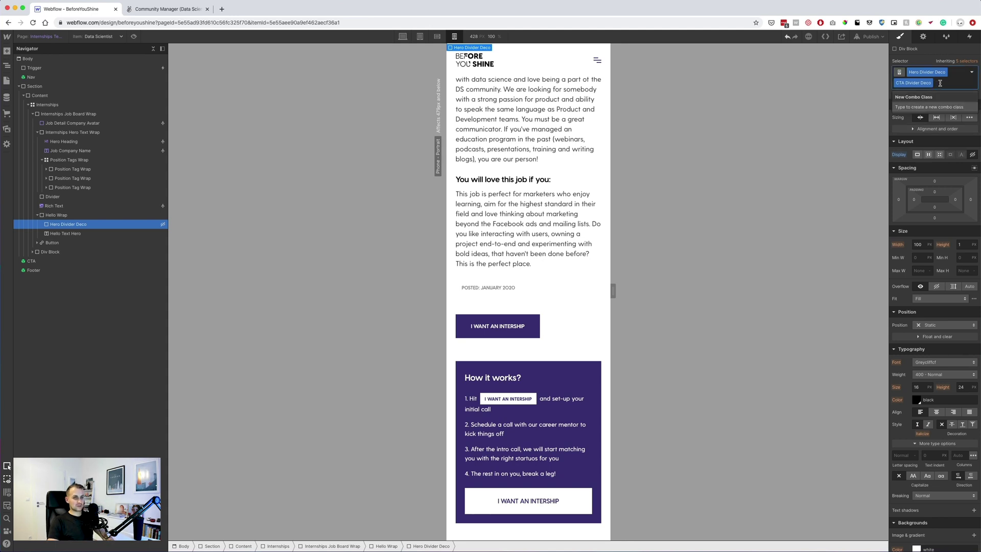
key("BackSpace")
left_click(914, 116)
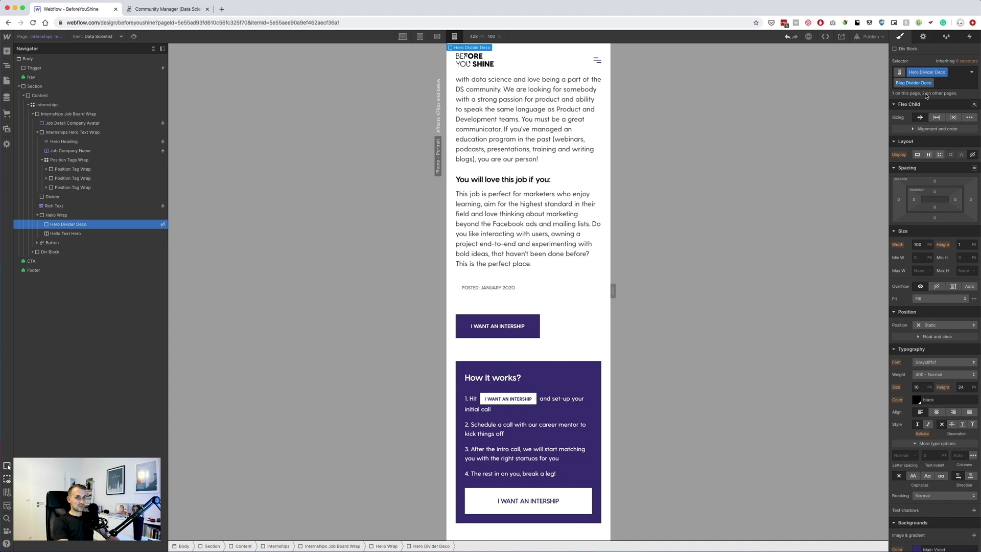
Rename the posted-date divider's Blog Divider Deco combo class to Hide Deco Divider
key("BackSpace")
type("Hide Deco Divider")
key("Return")
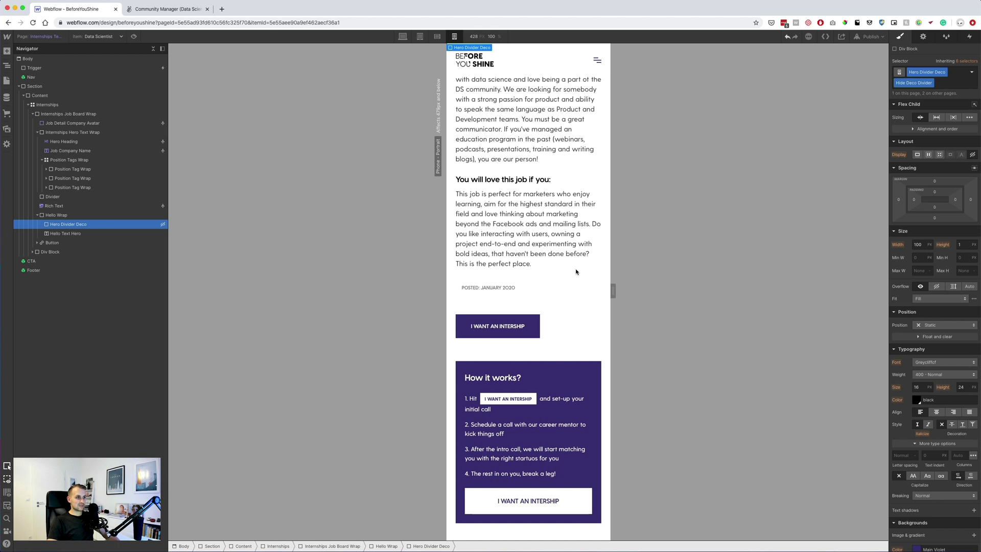
Set the left margin of the posted-date text block to 0 at the phone portrait breakpoint
left_click(486, 287)
left_click(901, 212)
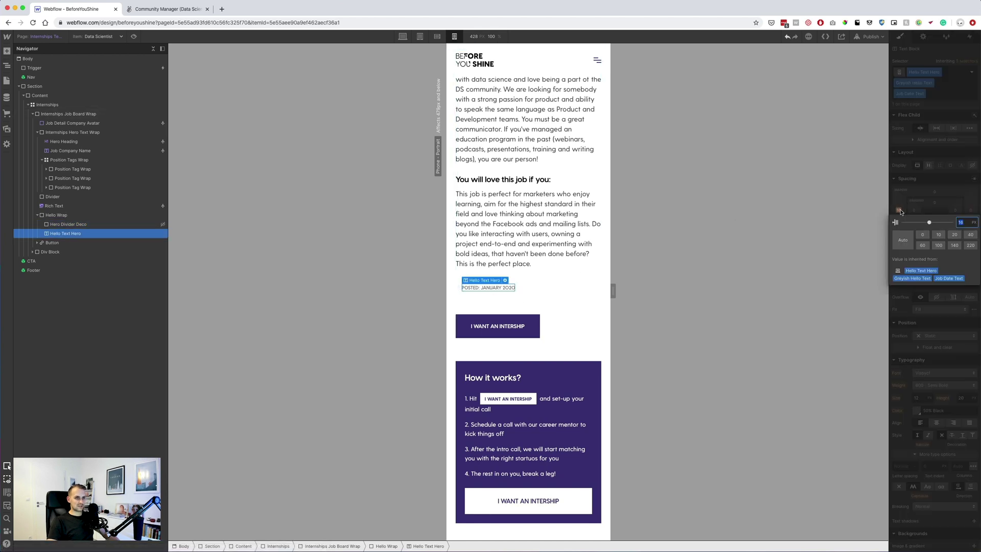
type("0")
key("Return")
Examine the job detail page at 320 px phone portrait width and across the phone landscape, tablet and desktop breakpoints
left_click_drag(613, 290, 592, 290)
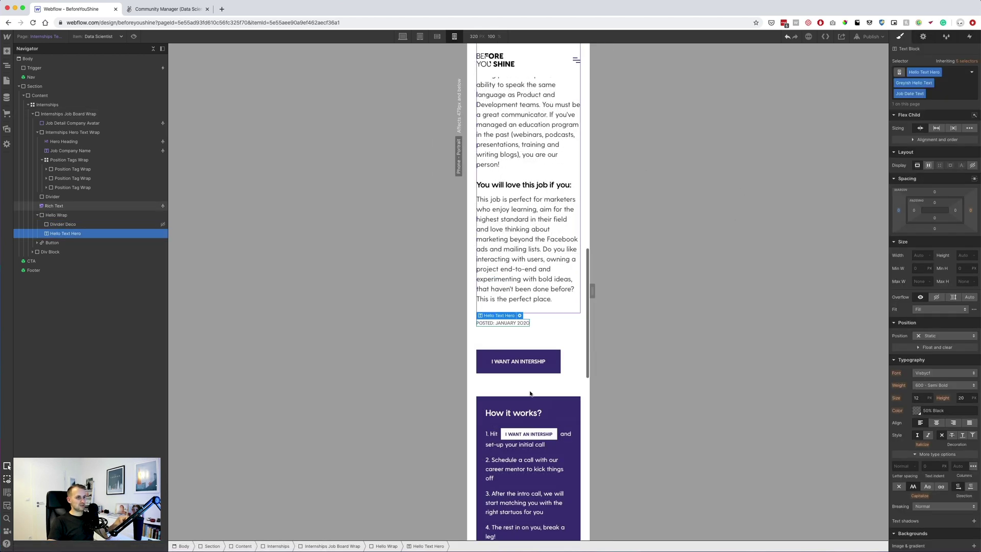
scroll(529, 393, "down", 10)
scroll(530, 393, "up", 10)
scroll(530, 393, "up", 10)
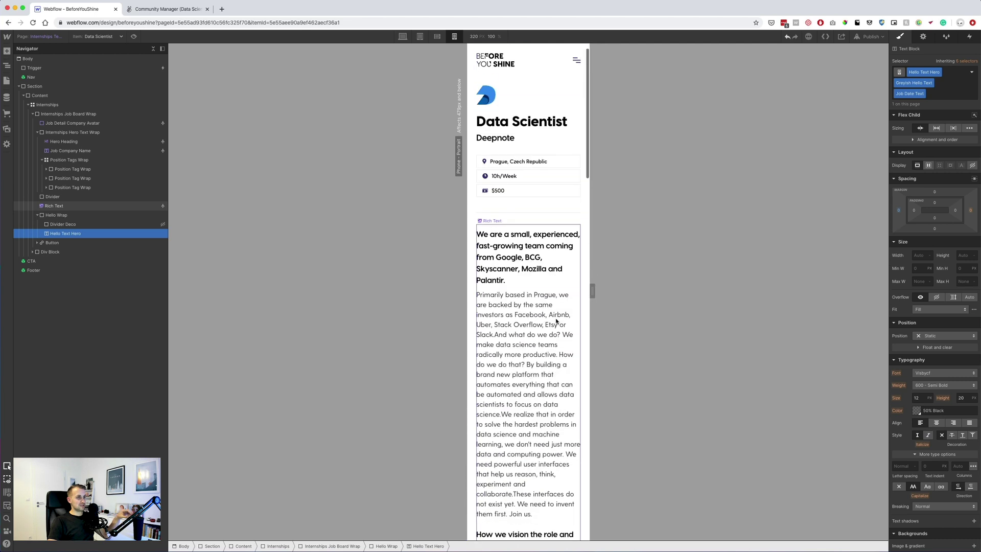
left_click(436, 36)
left_click(420, 36)
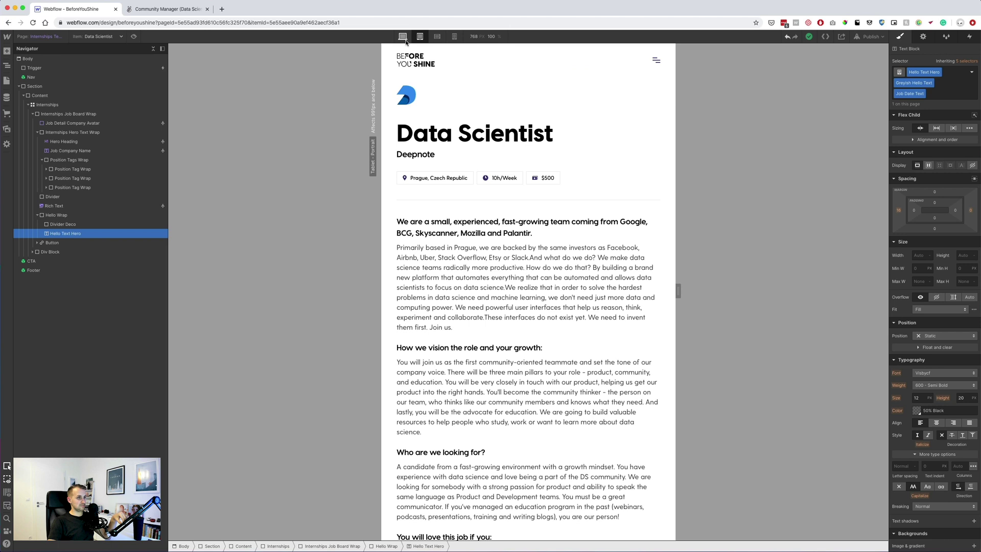
left_click(402, 37)
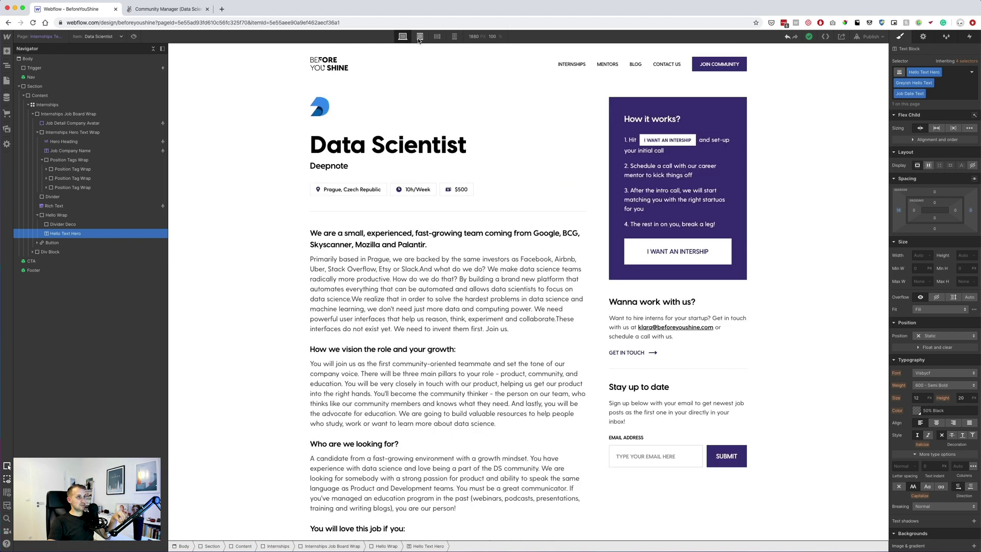
left_click(419, 37)
left_click(439, 37)
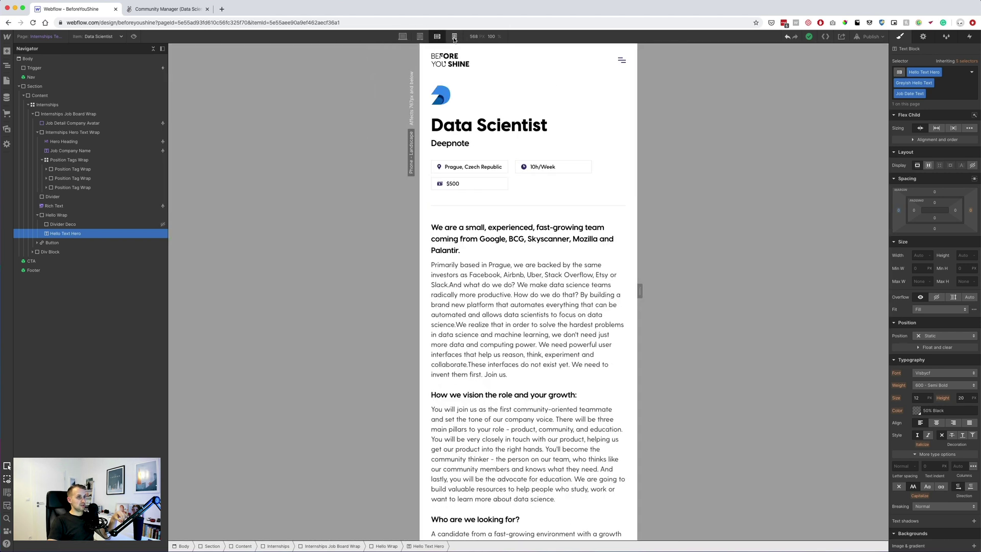
left_click(454, 37)
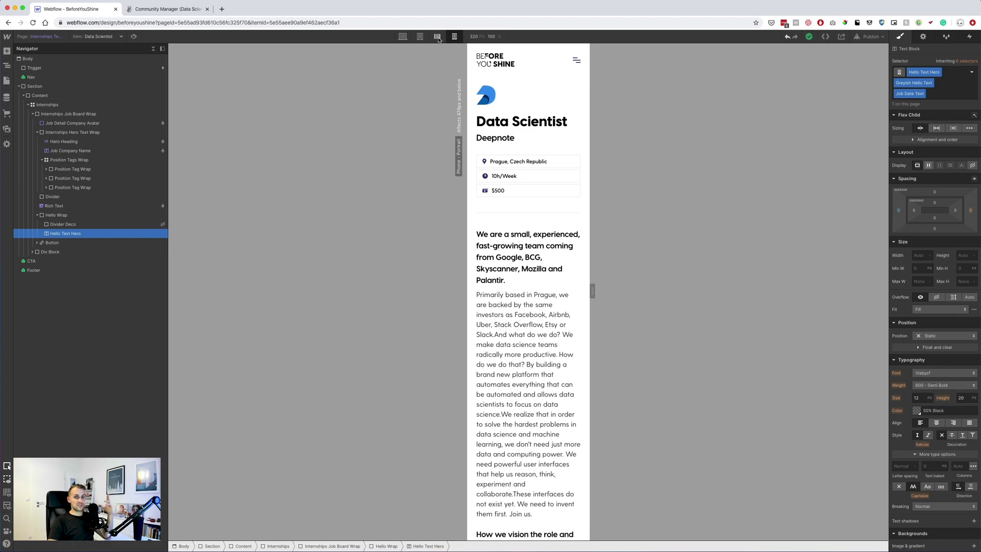